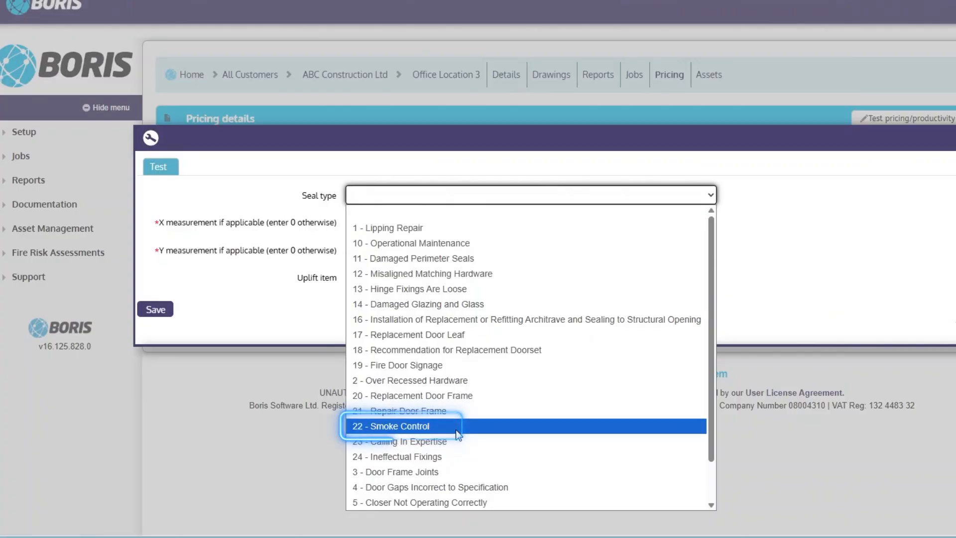
Step: Choose 22 - Smoke Control as the seal type in the pricing test and attempt to save it
click(455, 429)
click(372, 224)
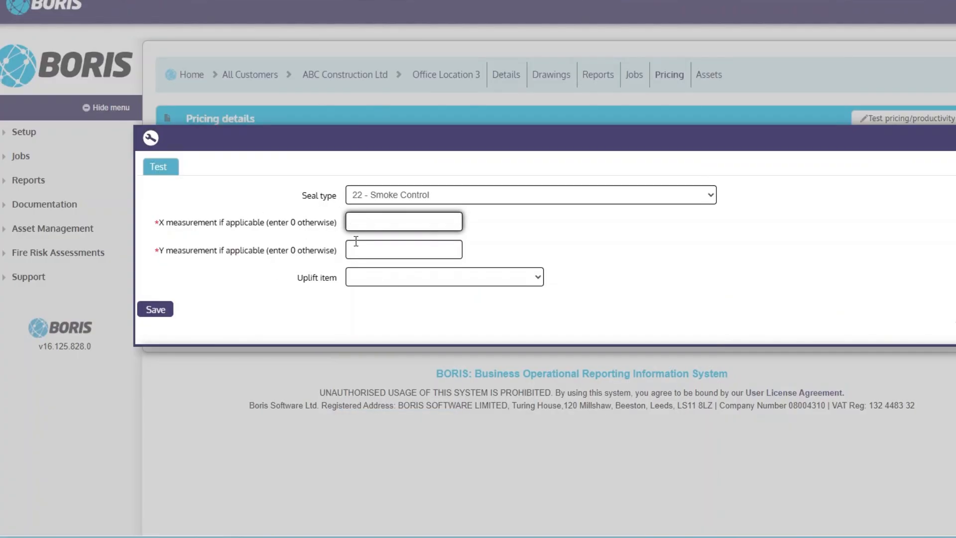
click(156, 310)
click(714, 41)
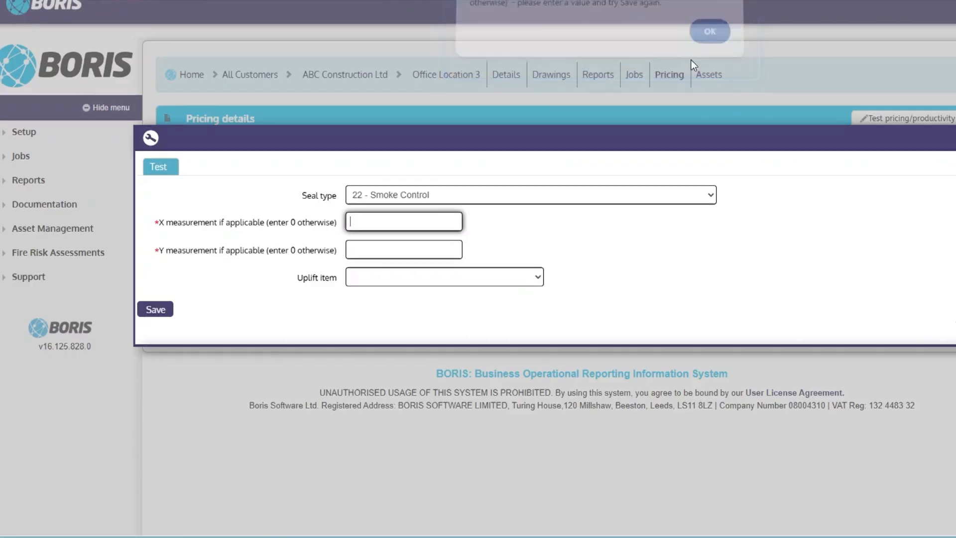
Step: Enter an X measurement of 1 and a Y measurement of 0, and browse the uplift item options without choosing one
text(1)
key(Tab)
text(0)
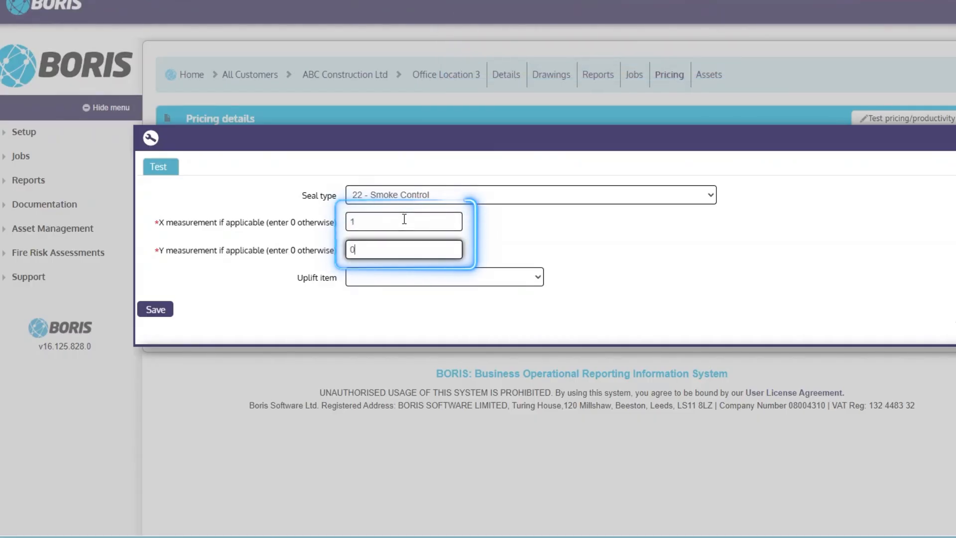
click(441, 281)
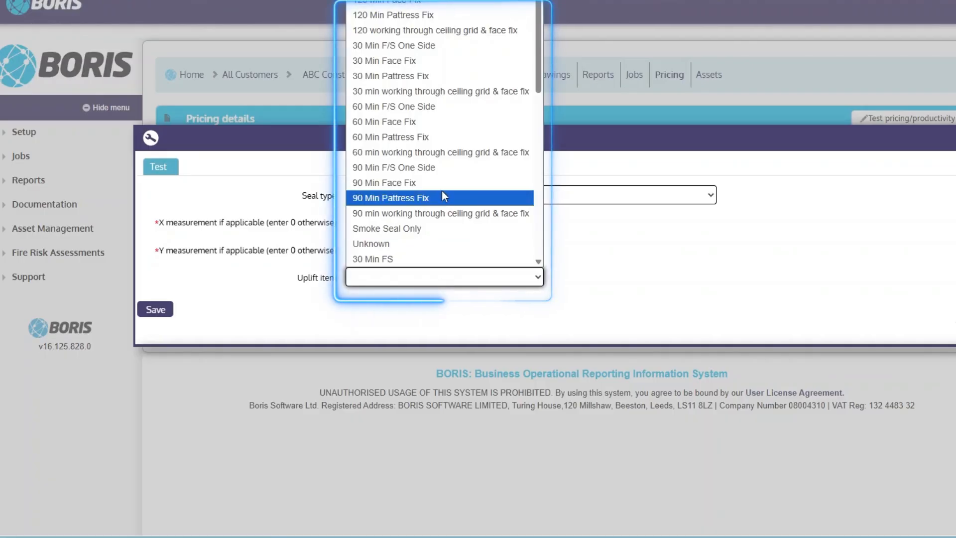
scroll(448, 189, down, 5)
scroll(458, 183, up, 5)
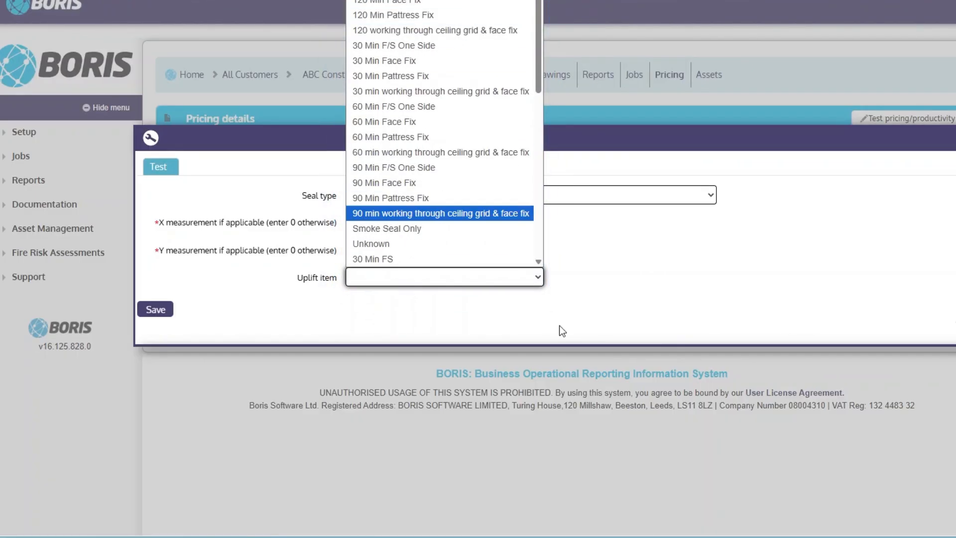
click(687, 282)
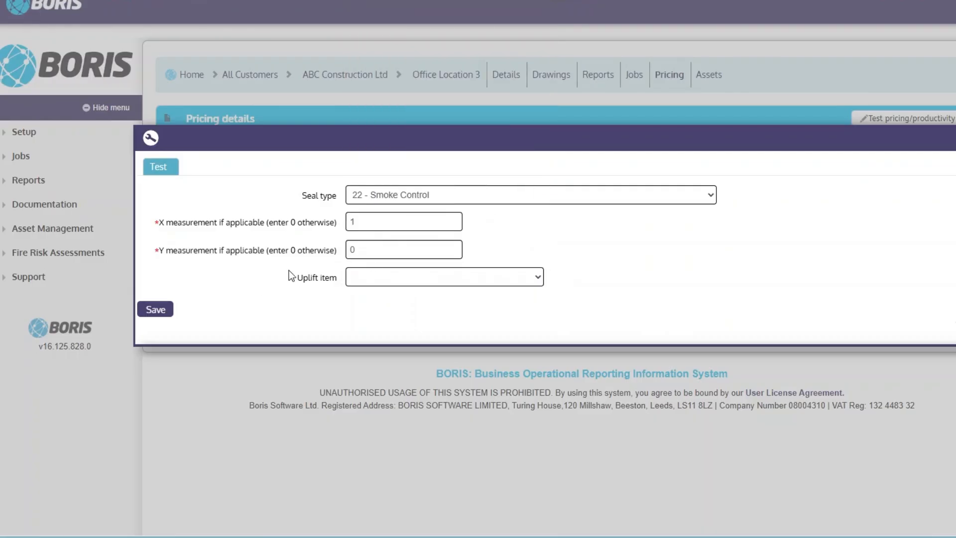
Step: Run the pricing test, scroll through the calculated breakdown, then dismiss it and close the test dialog
click(166, 310)
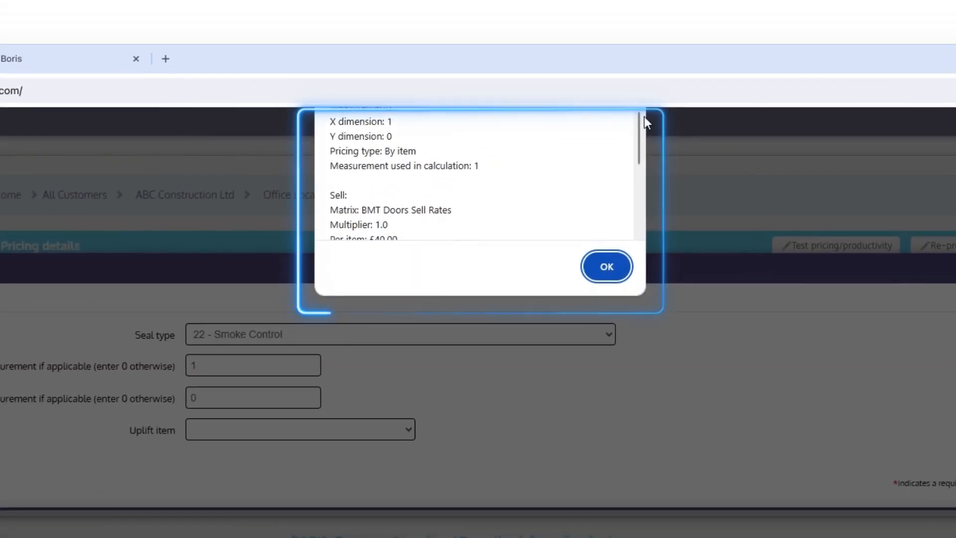
mouse_move(638, 118)
mouse_down()
mouse_move(636, 131)
mouse_move(637, 115)
mouse_up()
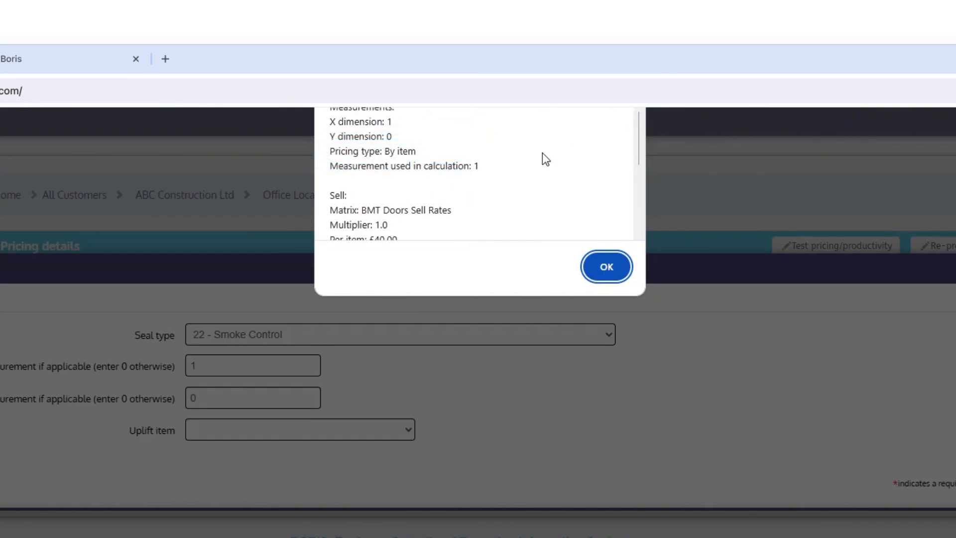
drag(642, 126, 650, 208)
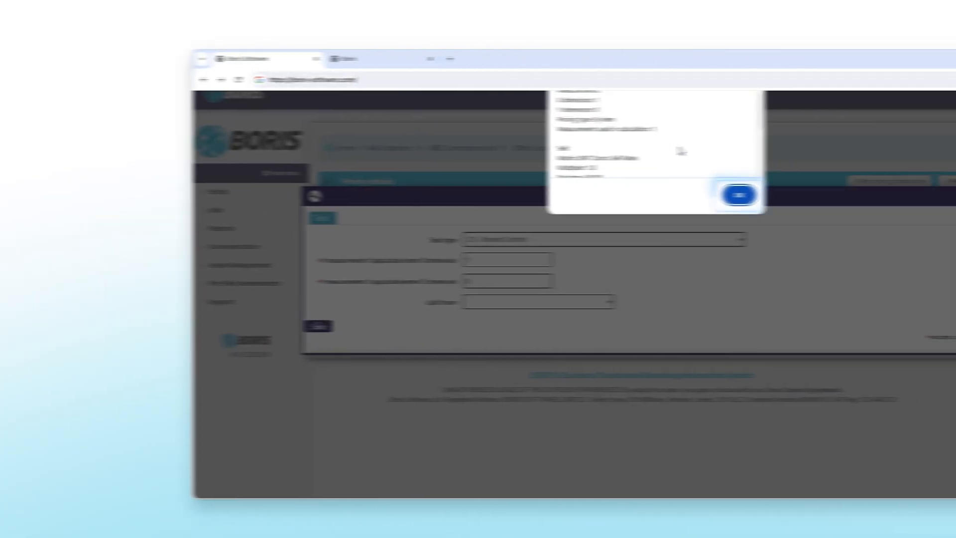
click(605, 195)
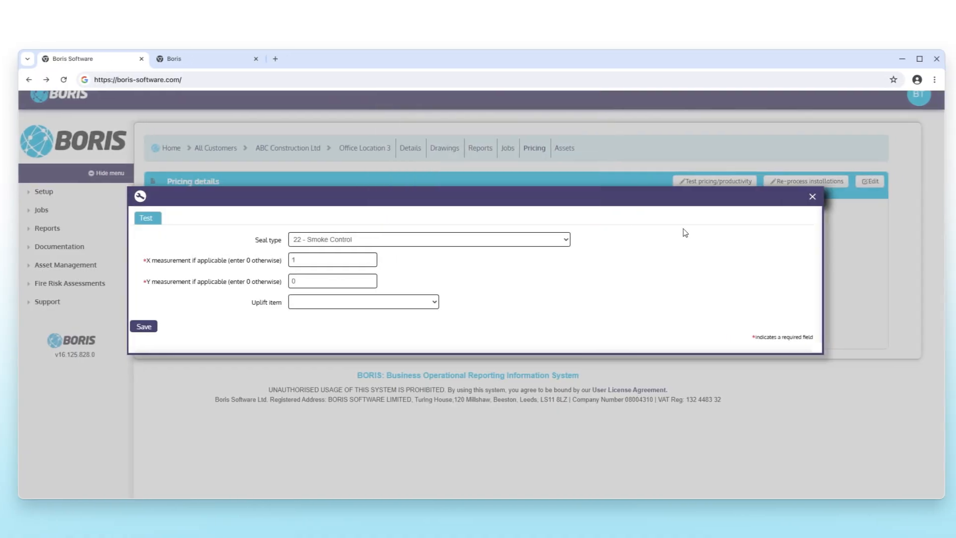
click(814, 196)
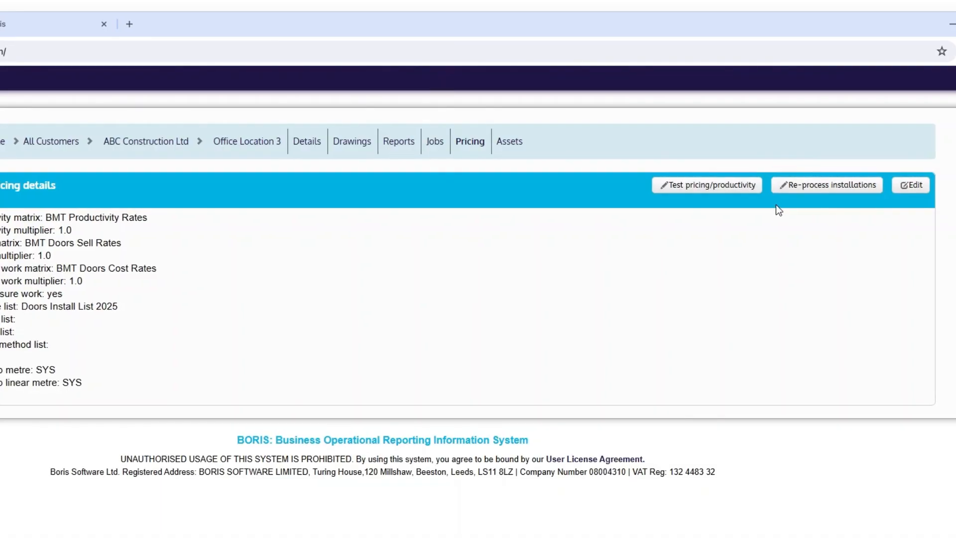
Step: Re-process installations for seals from 01 Sep 2025 to 23 Sep 2025
click(801, 198)
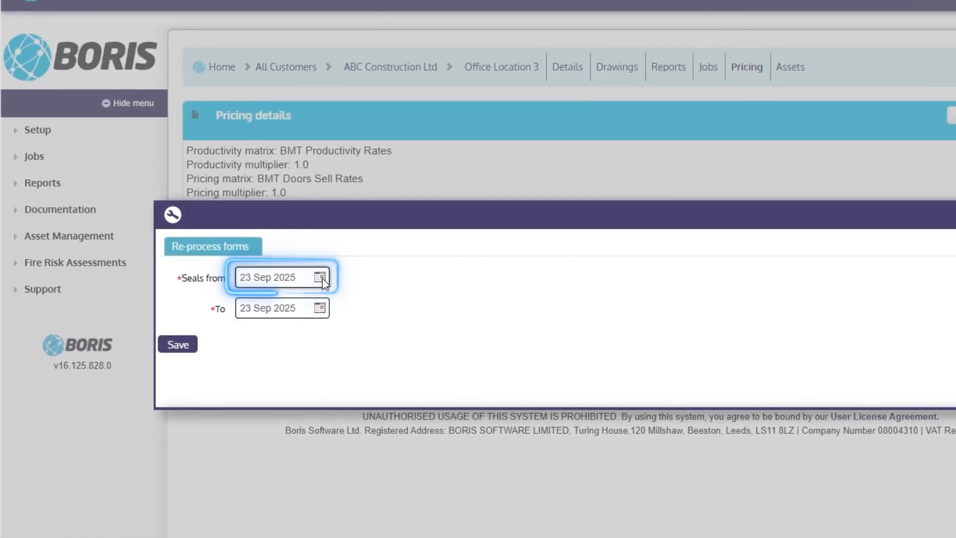
click(320, 278)
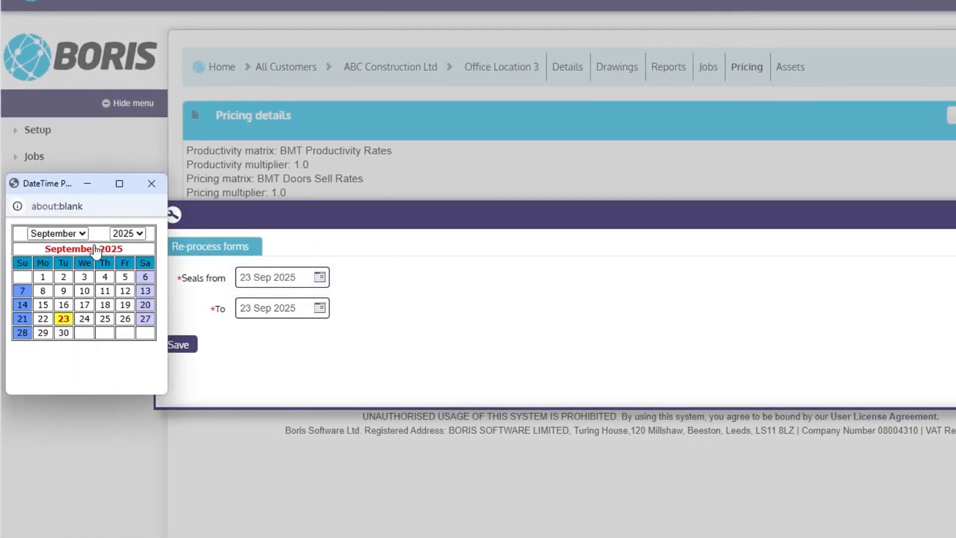
click(42, 276)
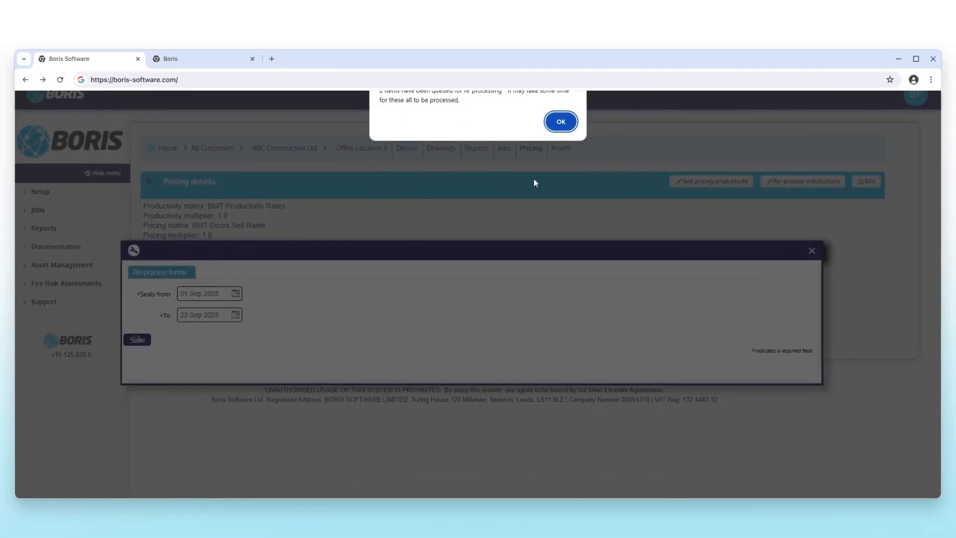
click(561, 122)
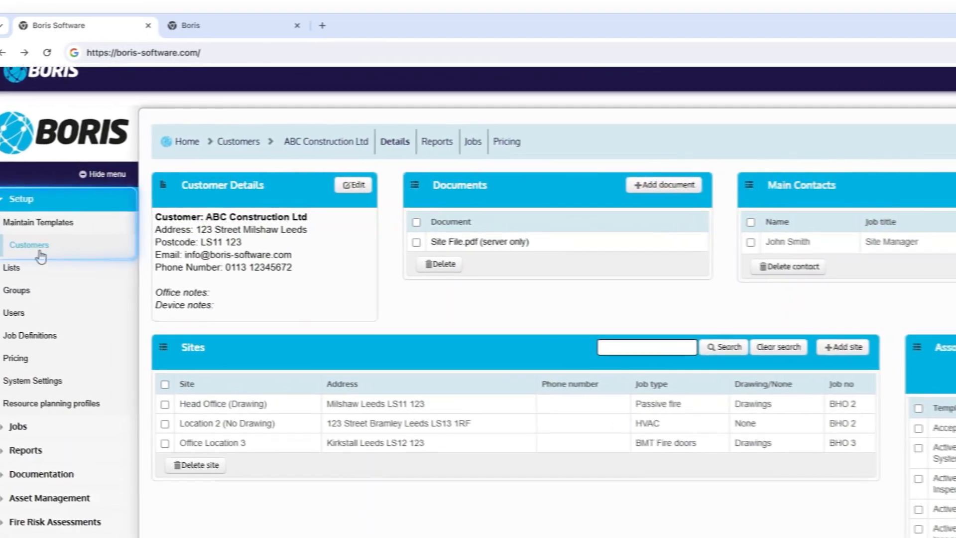
Step: Test pricing for ABC Construction Ltd's Location 2 (No Drawing) site with seal type Advanced Vertex Condenser, X 1 and Y 0
click(40, 254)
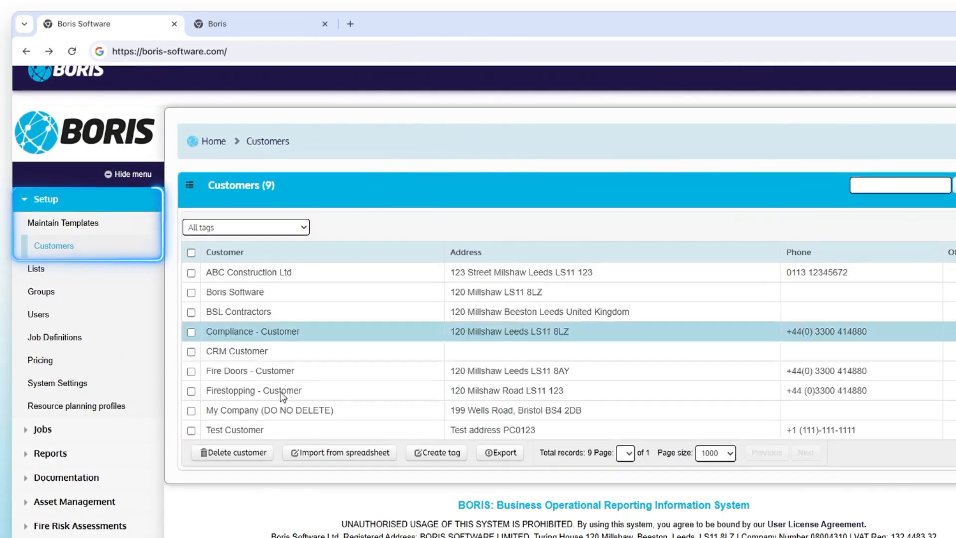
click(295, 275)
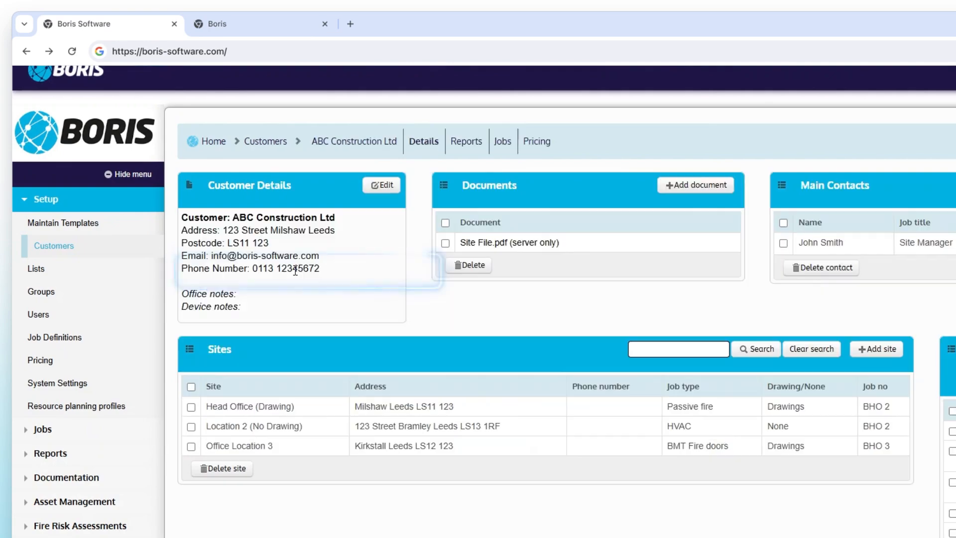
click(343, 428)
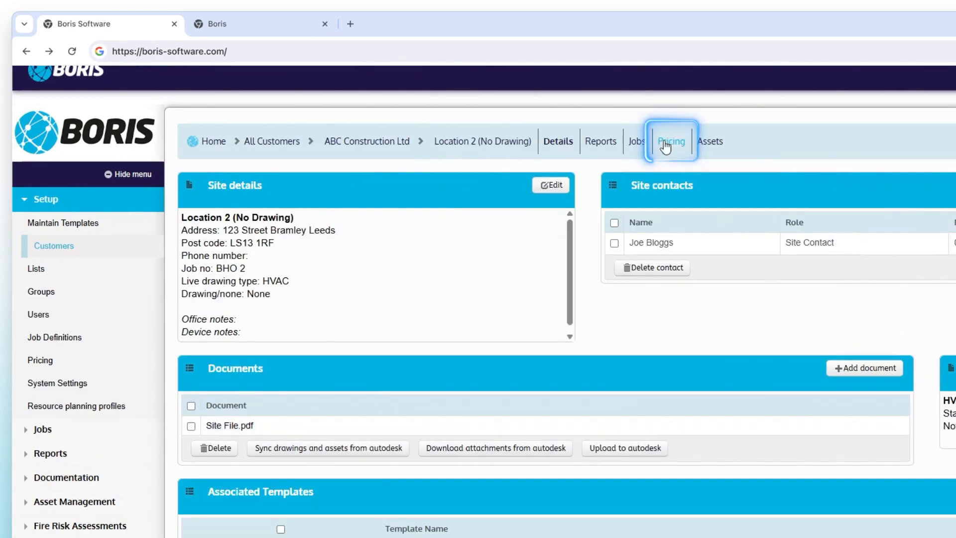
click(671, 141)
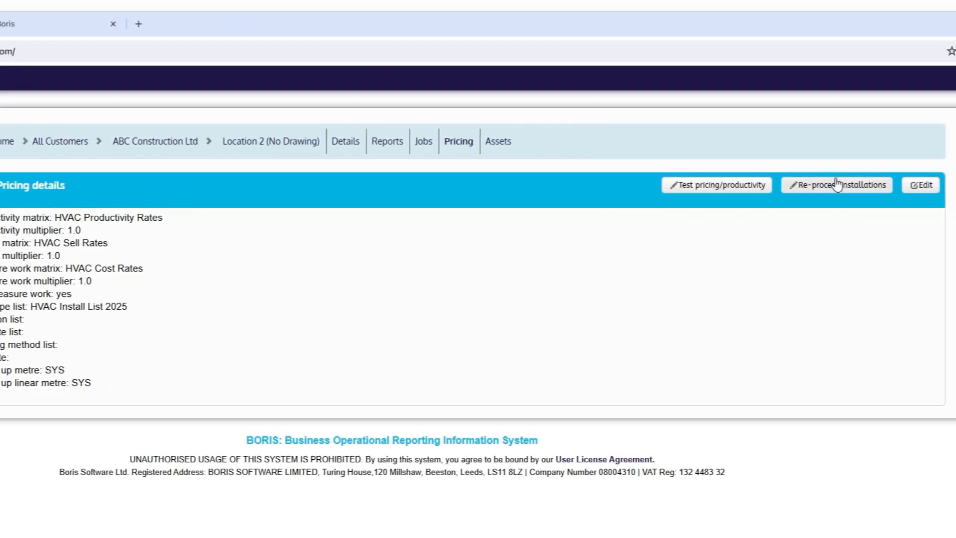
click(696, 192)
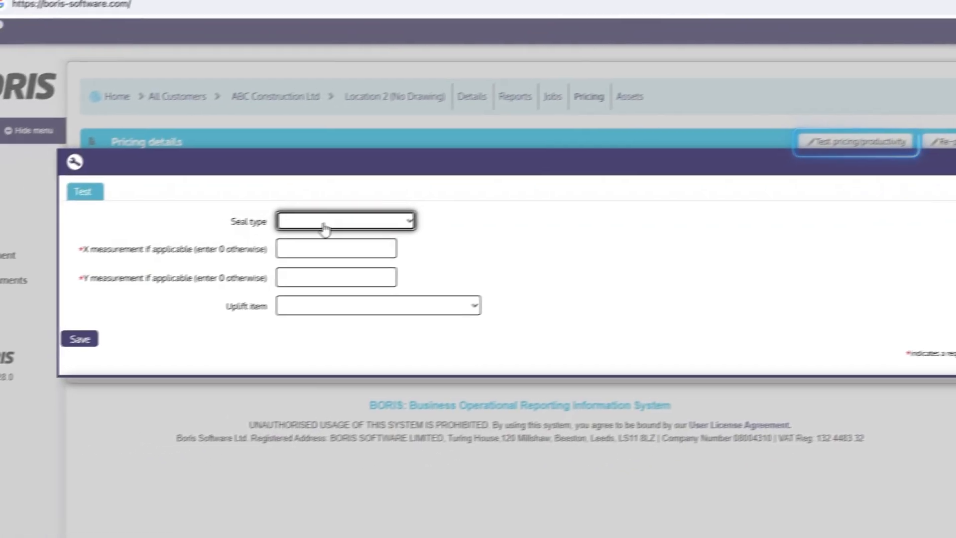
click(199, 260)
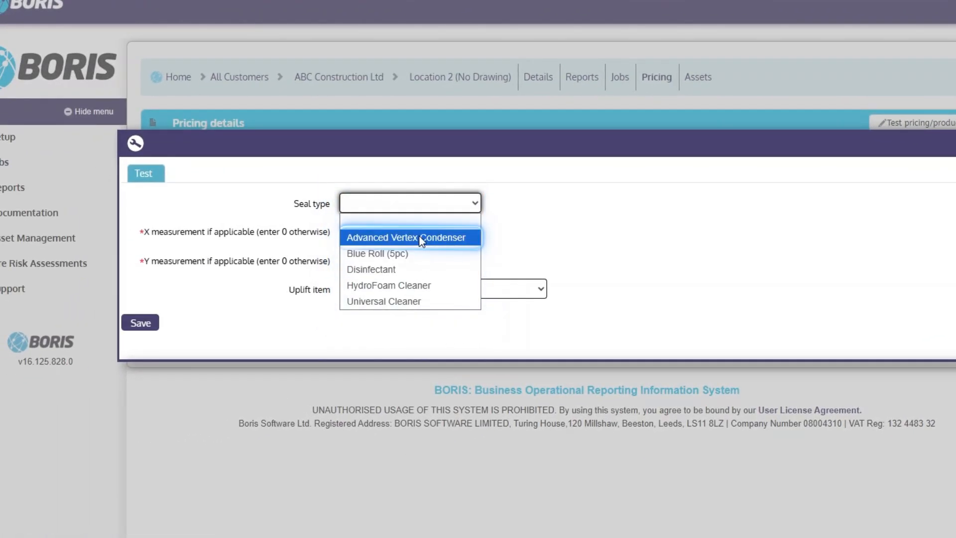
click(372, 237)
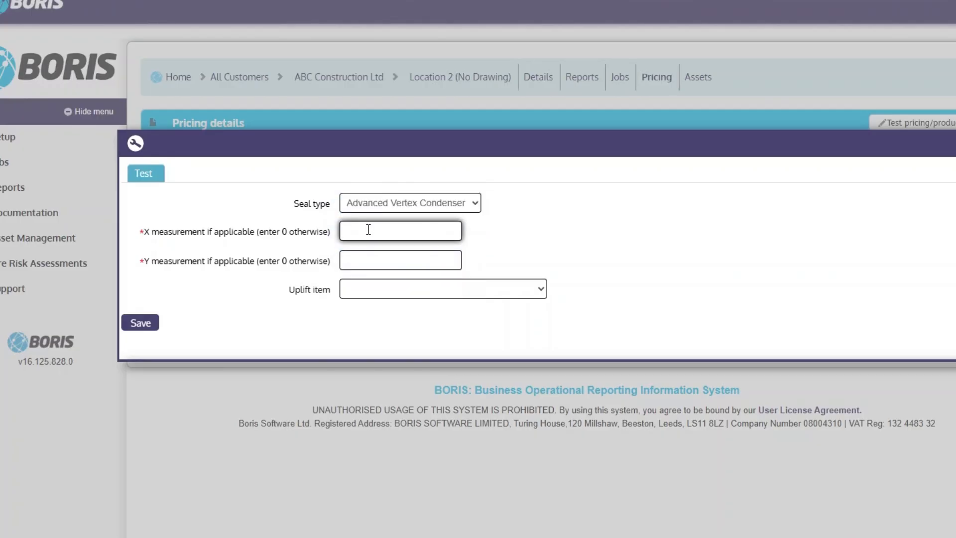
text(1)
click(377, 260)
text(0)
click(148, 328)
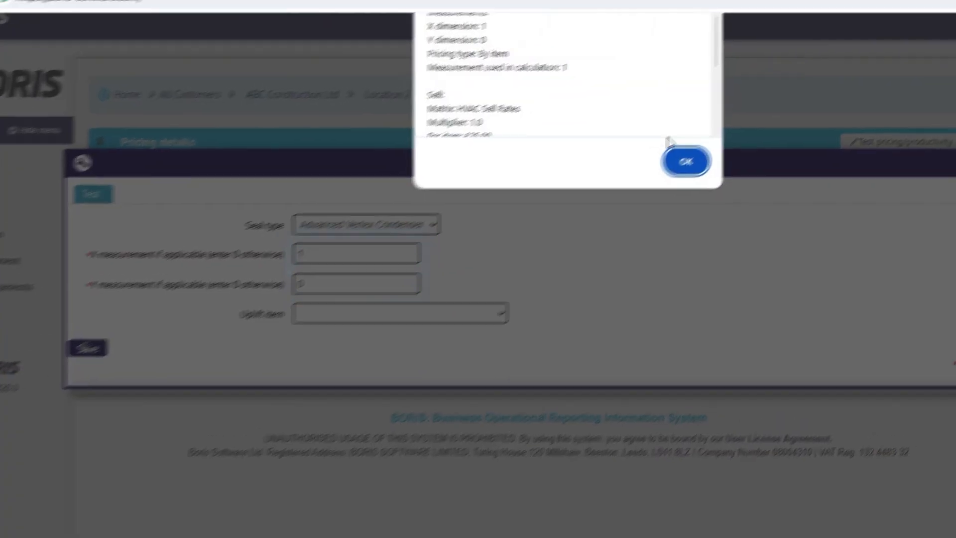
Step: Scroll through the pricing test breakdown, then dismiss it and close the test dialog
scroll(704, 125, down, 3)
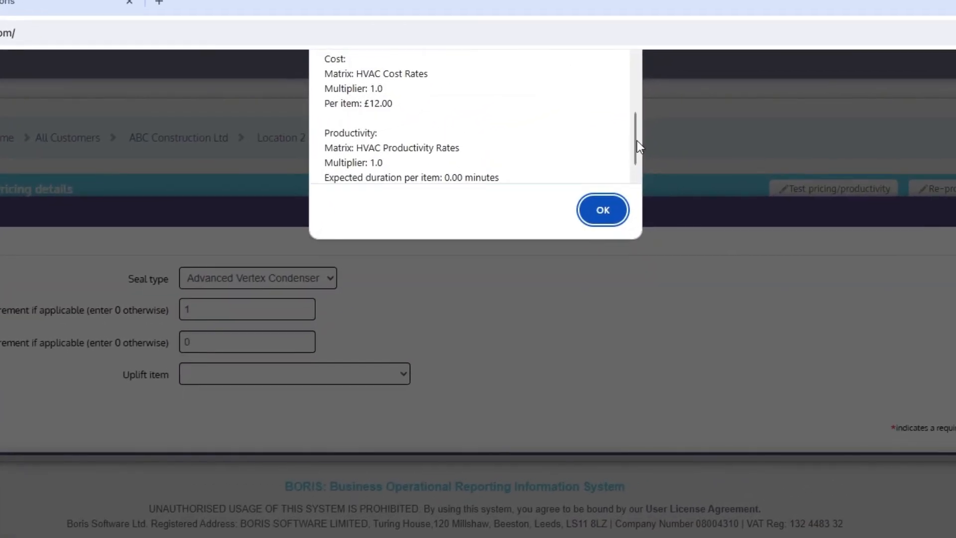
mouse_move(637, 140)
mouse_down()
mouse_move(635, 80)
mouse_move(634, 148)
mouse_up()
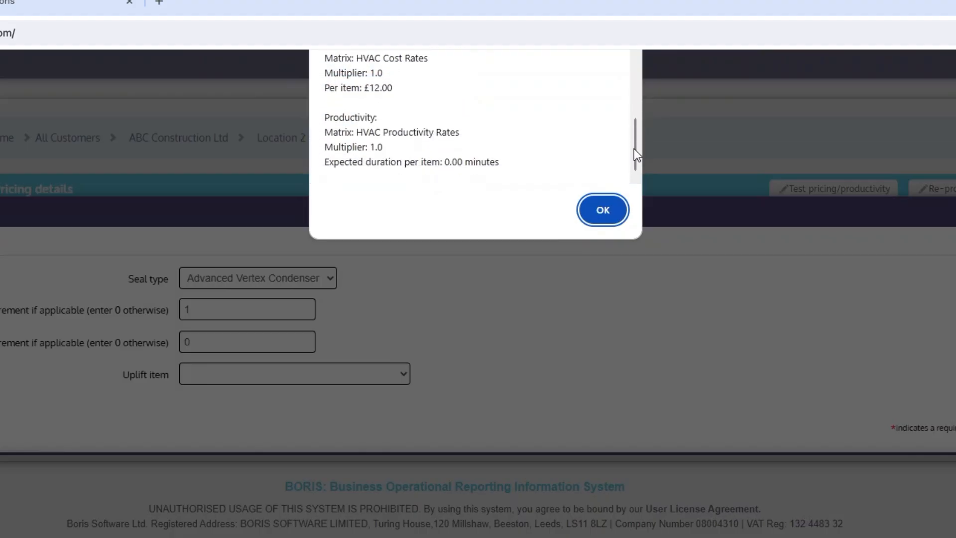
click(619, 210)
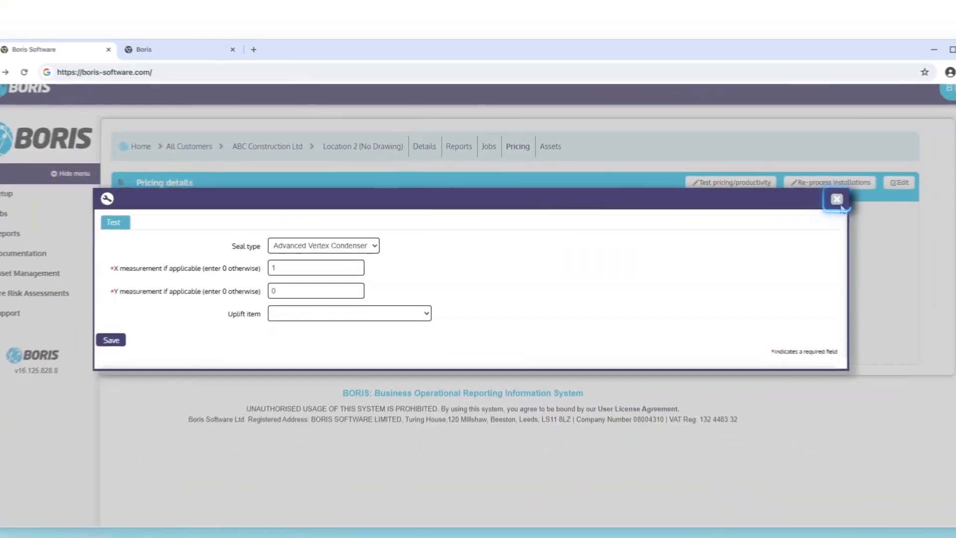
click(838, 200)
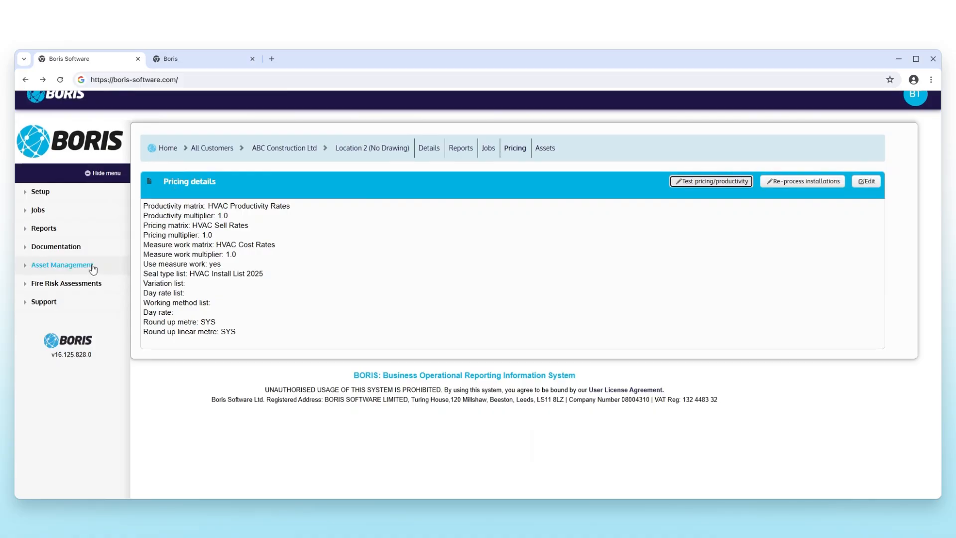
Step: Open the Head Office fire stopping report from Incomplete Reports and save its seal type as Putty Pad (Single)
click(50, 228)
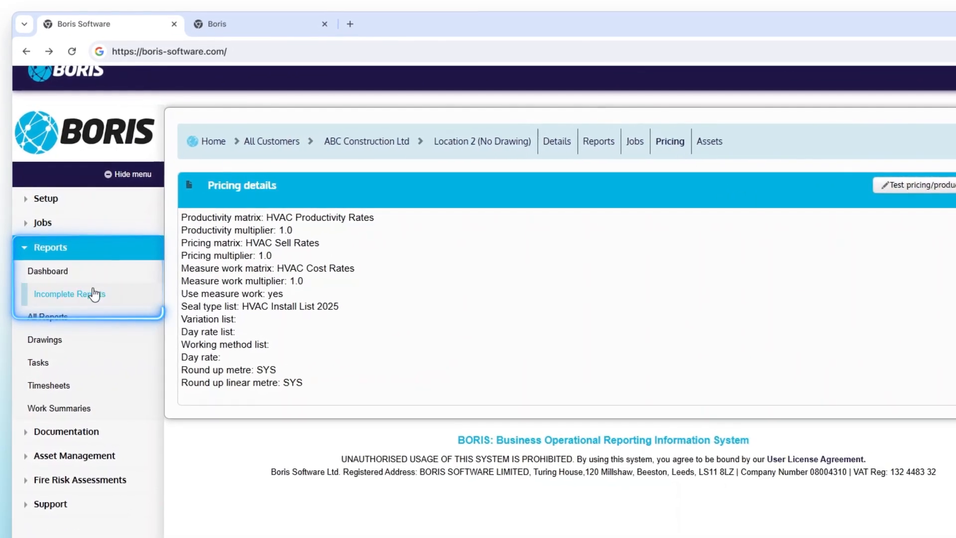
click(94, 299)
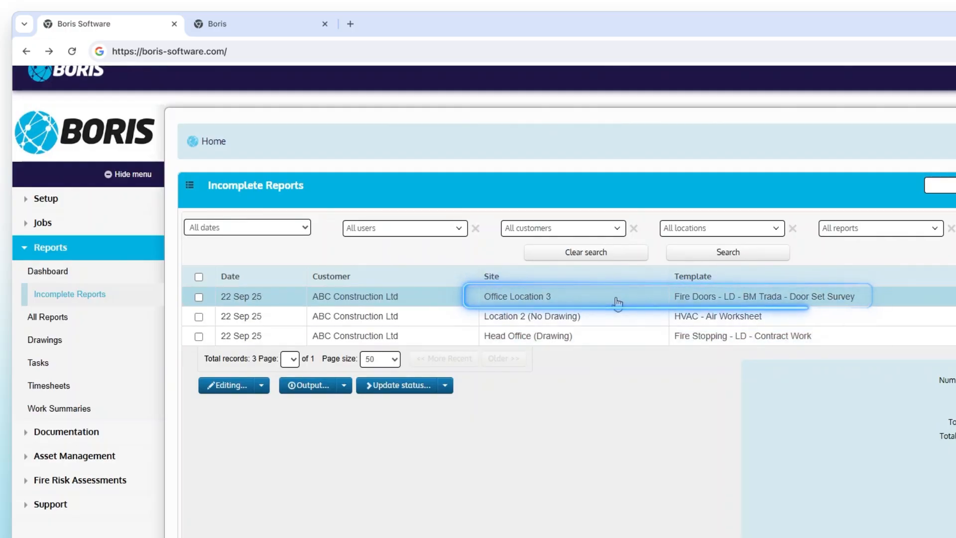
click(614, 342)
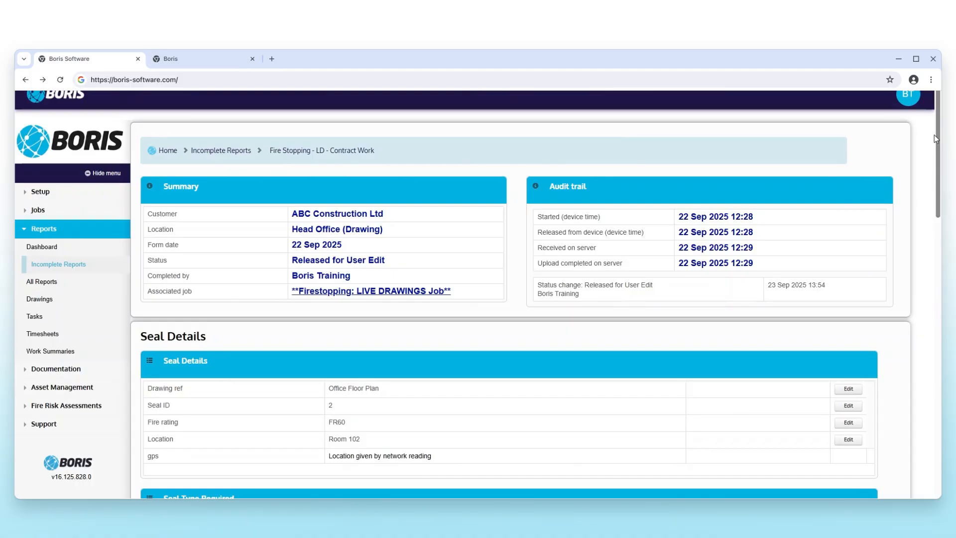
drag(934, 133, 932, 196)
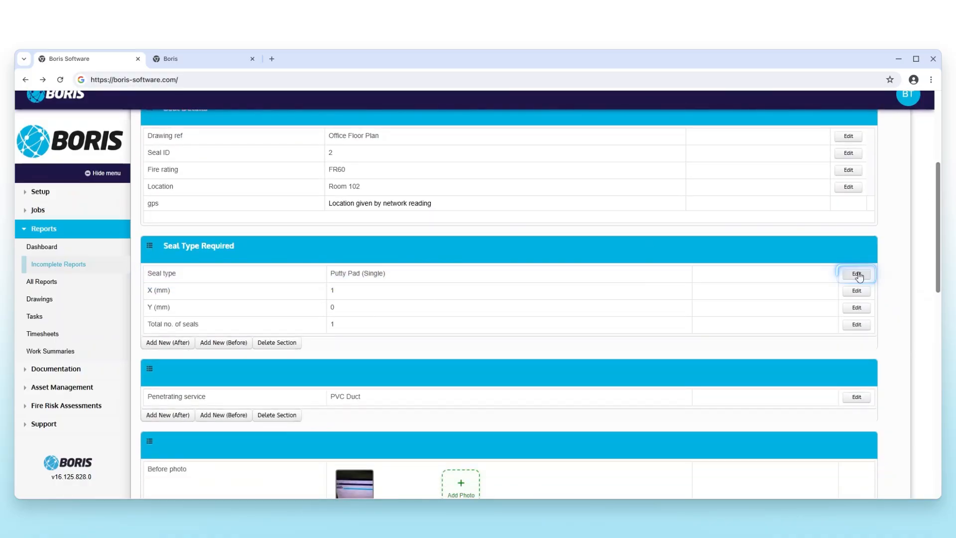
click(857, 273)
click(252, 280)
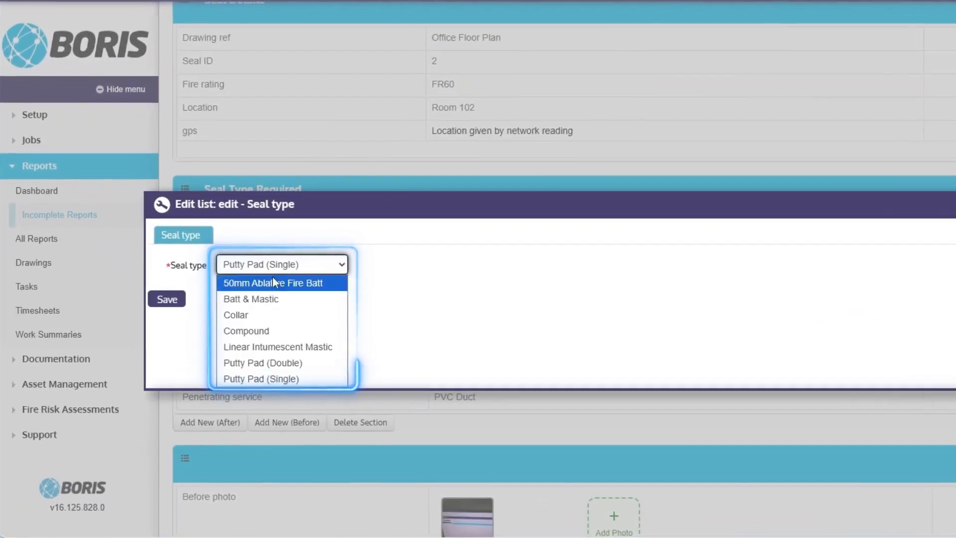
click(275, 379)
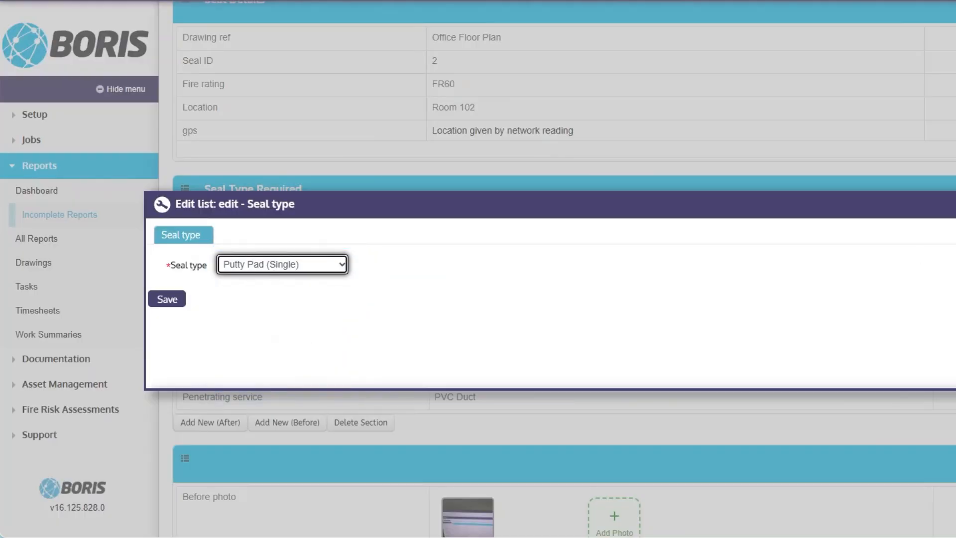
click(167, 299)
Step: Open the Pricing setup page in a new tab and switch to it
click(37, 115)
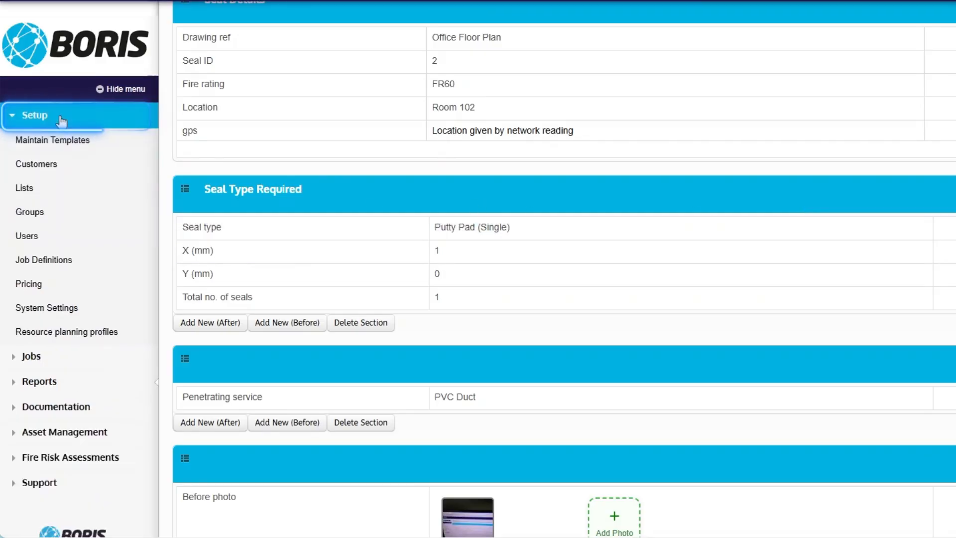
right_click(77, 288)
click(151, 306)
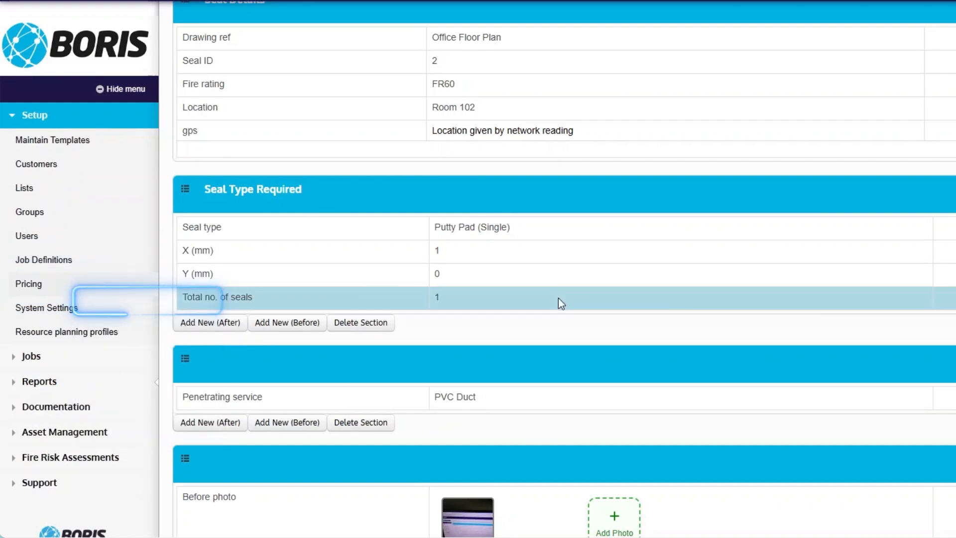
click(311, 1)
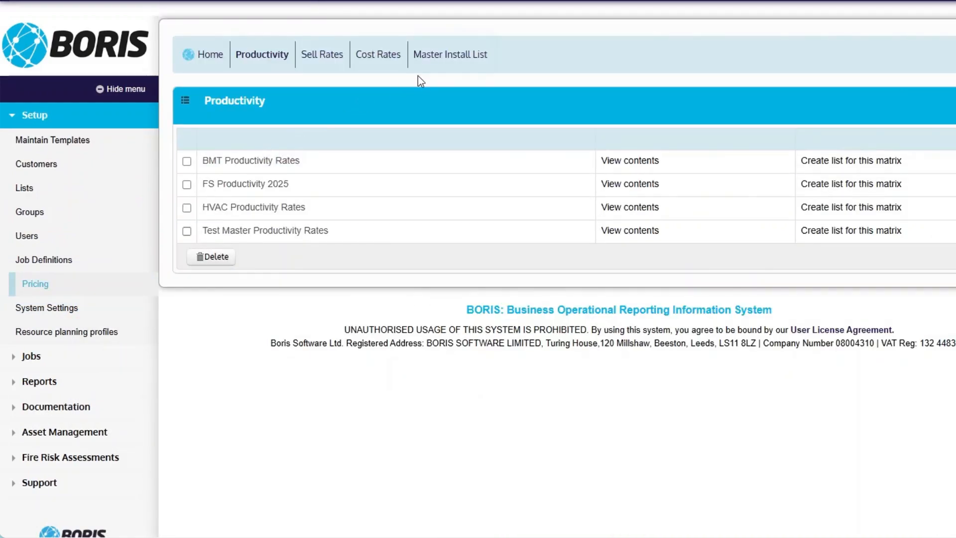
Step: Open the Master Install List in pricing setup and scroll through its items
click(450, 75)
scroll(401, 350, down, 10)
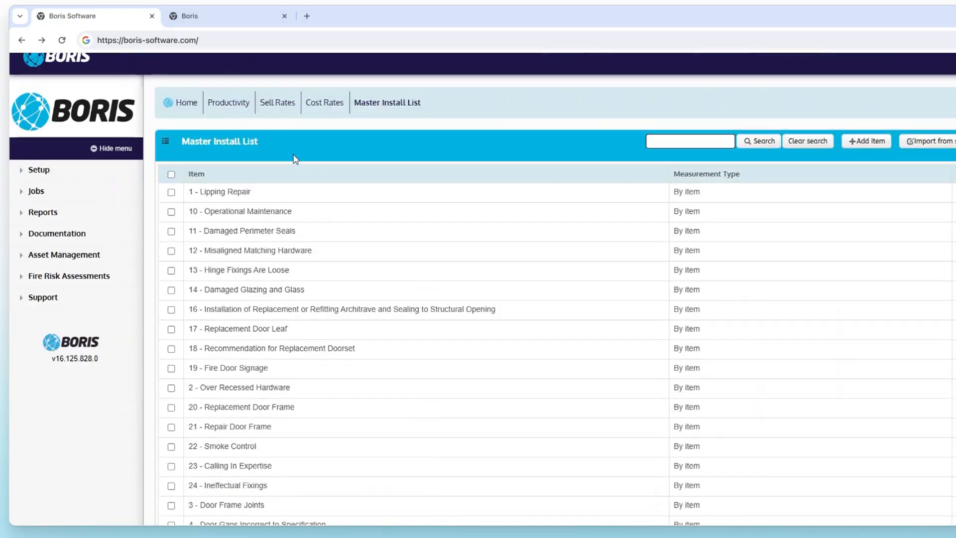
Step: Open the FS Sell Rates contents and scroll to the Putty Pad (Single) rate
click(279, 120)
click(528, 229)
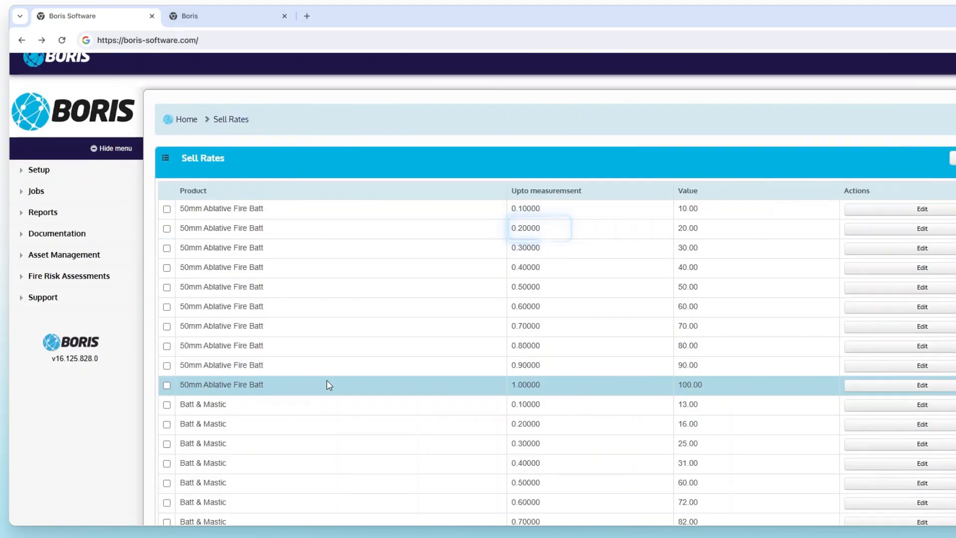
scroll(327, 380, down, 15)
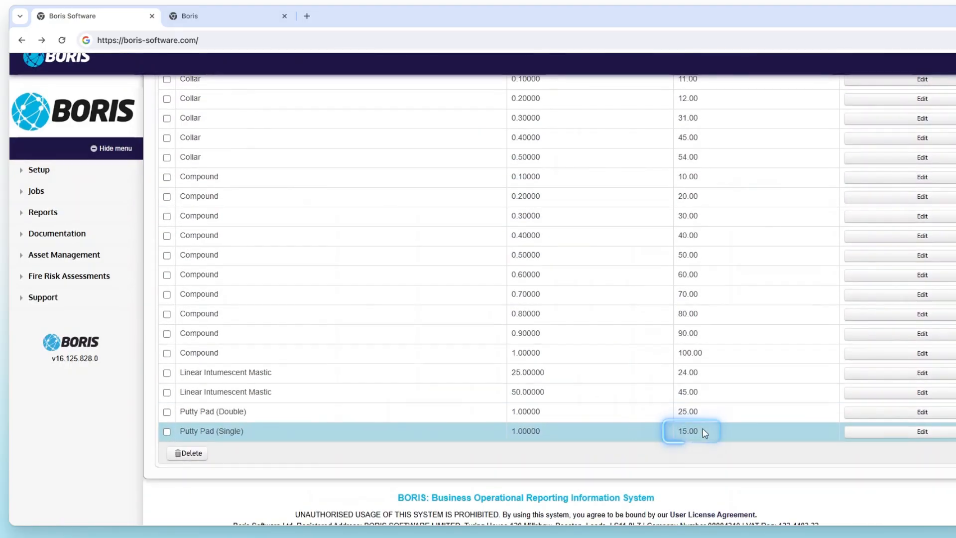
Step: Open the FS Cost Rates contents and locate the Putty Pad (Single) rate
scroll(702, 431, up, 15)
click(229, 120)
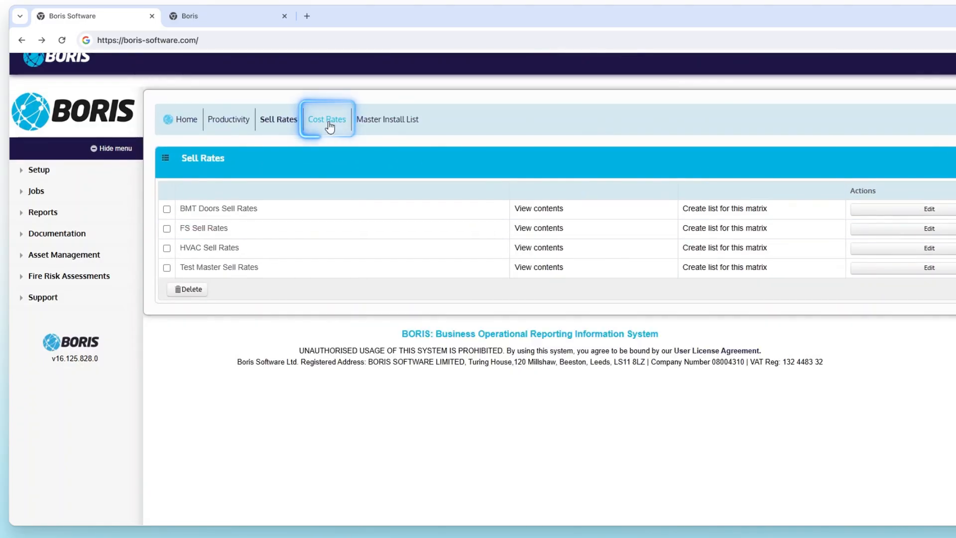
click(549, 233)
scroll(603, 375, down, 10)
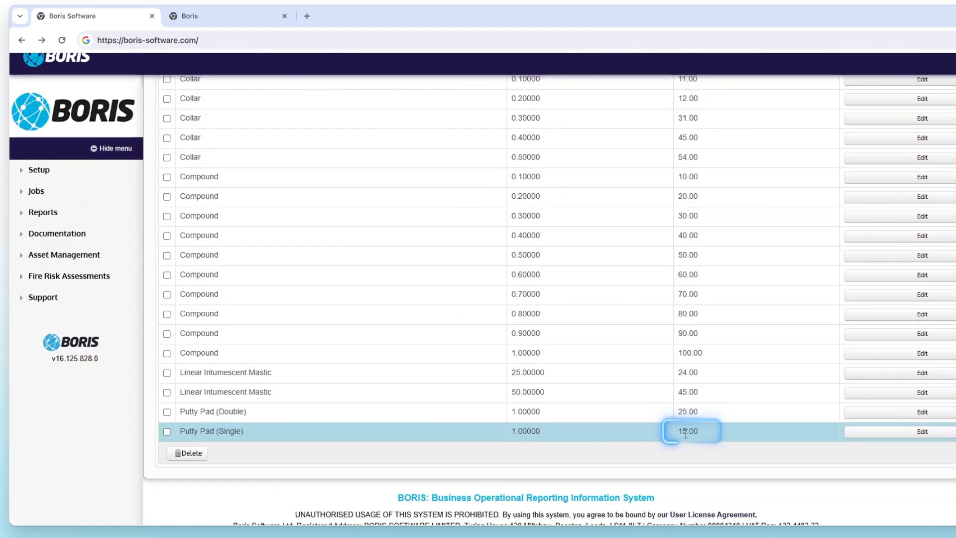
scroll(685, 434, up, 15)
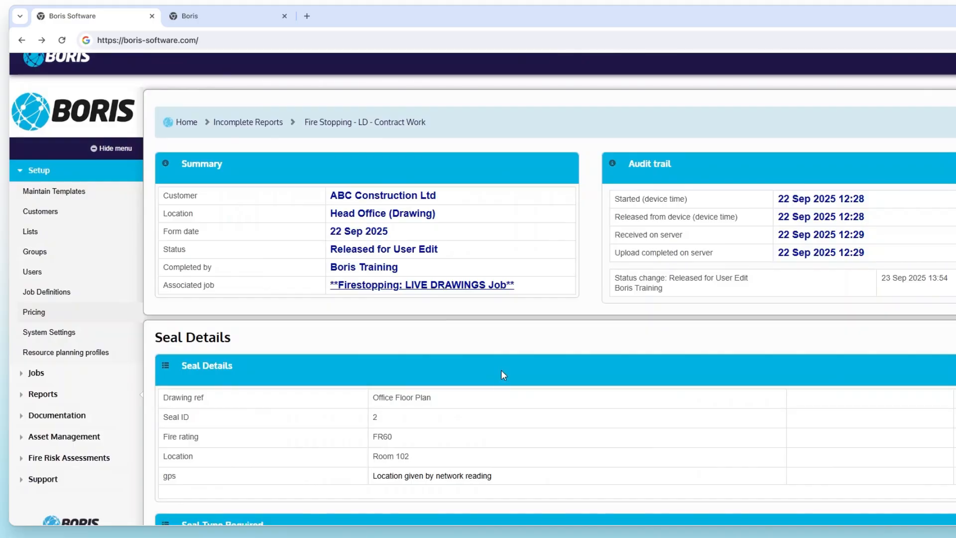
Step: Review the Head Office report's calculated cost per item and measure work cost per item
scroll(502, 376, down, 8)
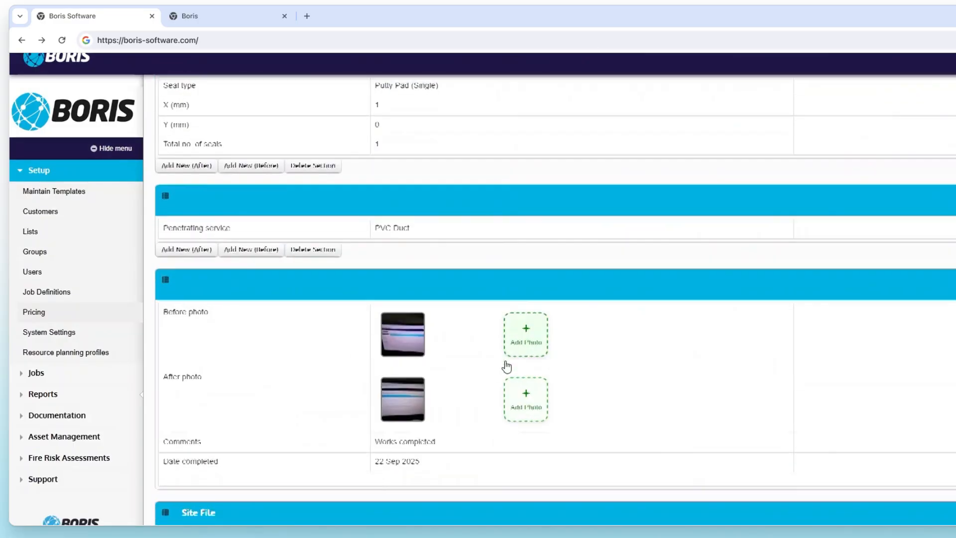
scroll(506, 367, down, 10)
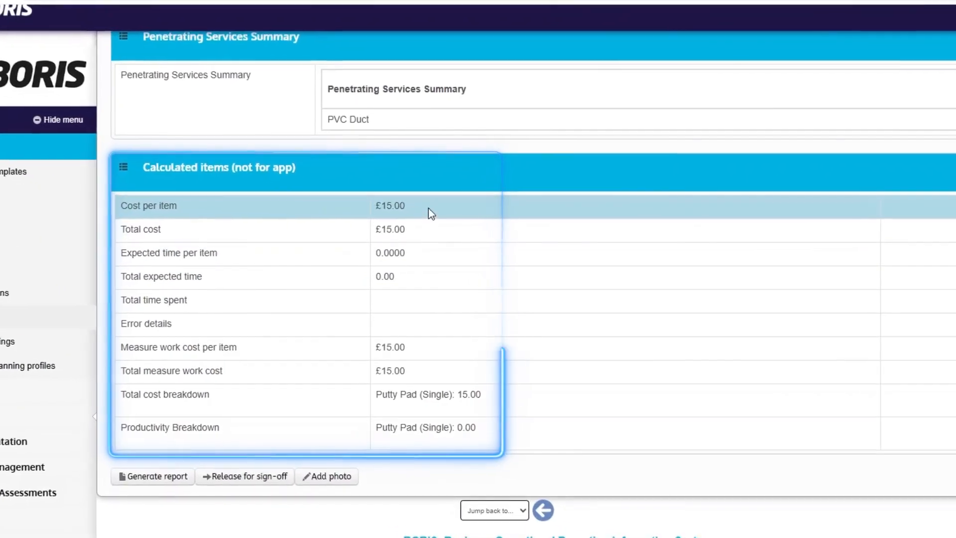
drag(428, 208, 371, 207)
drag(407, 348, 375, 348)
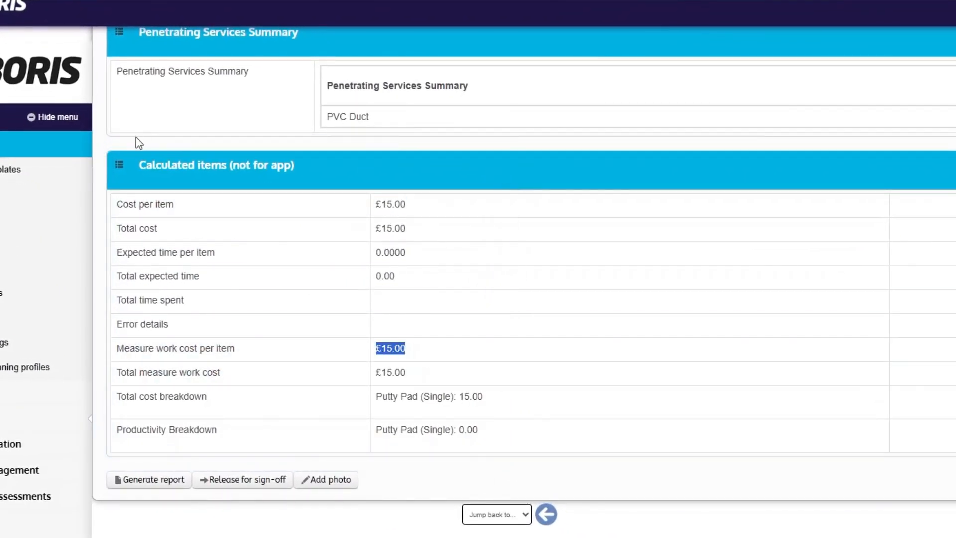
scroll(488, 254, up, 20)
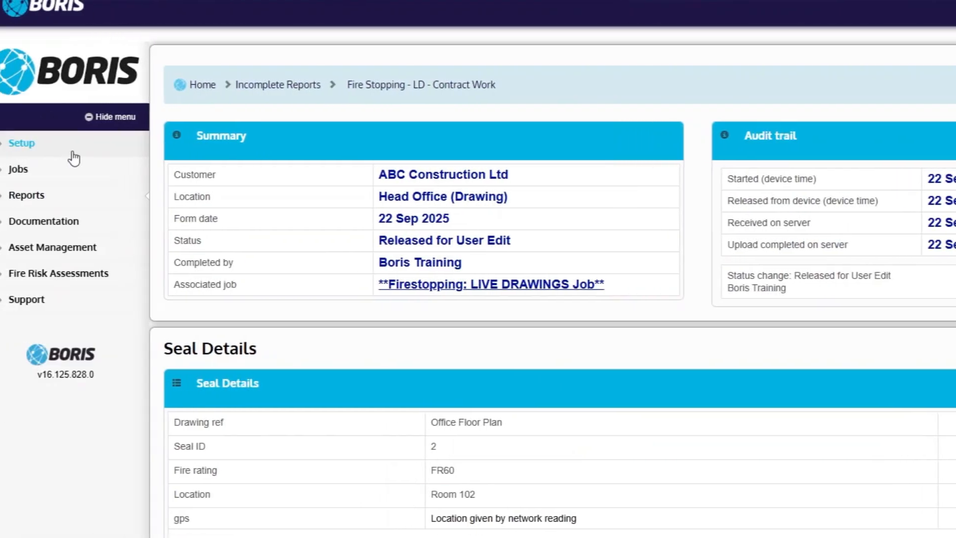
Step: Open the Location 2 HVAC Air Worksheet from Incomplete Reports and re-save its cleaning product as Disinfectant and quantity as 1
click(83, 199)
click(88, 245)
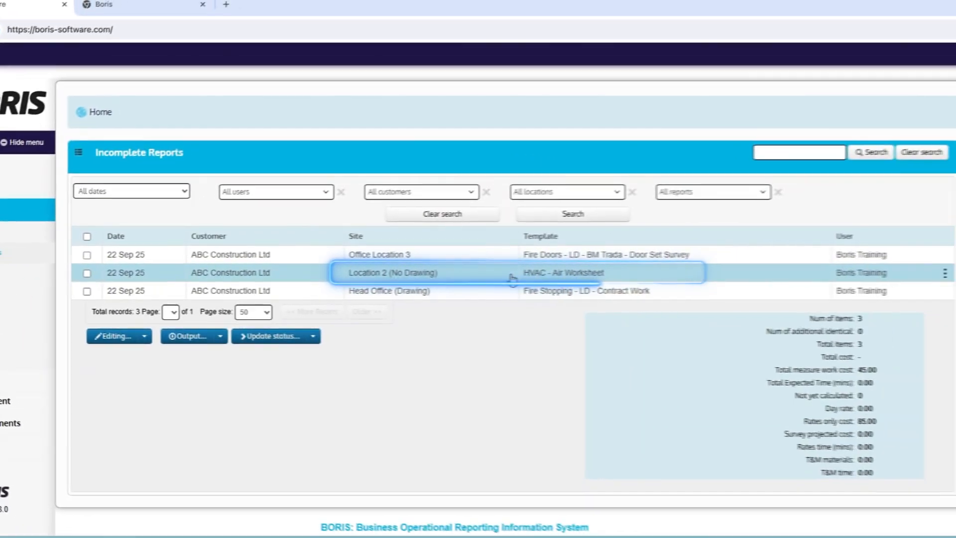
click(687, 277)
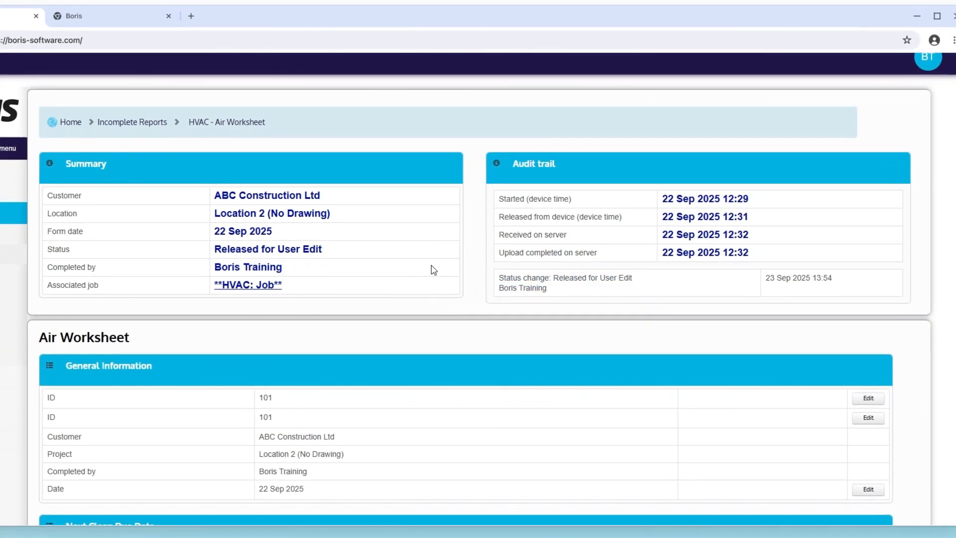
scroll(432, 269, down, 7)
scroll(430, 265, down, 4)
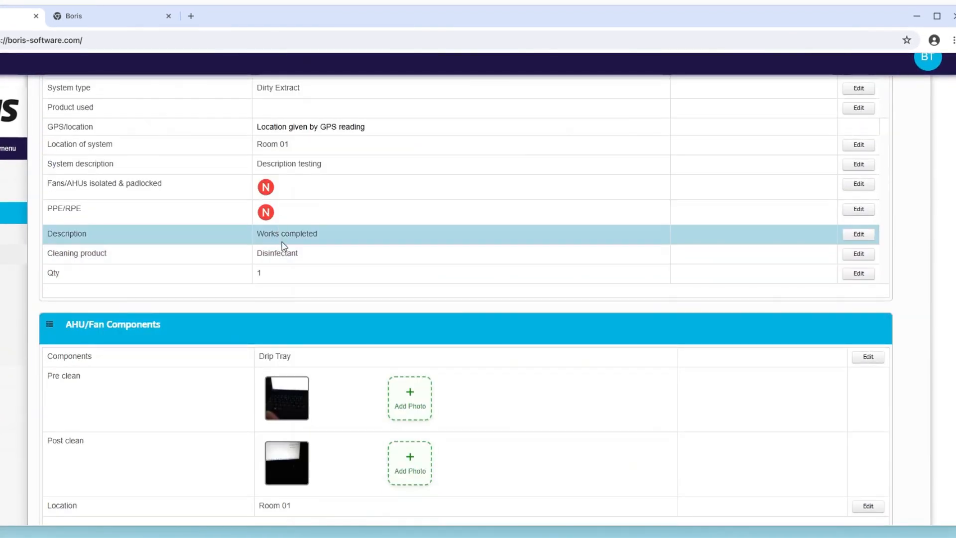
click(859, 255)
click(149, 296)
click(162, 351)
click(38, 324)
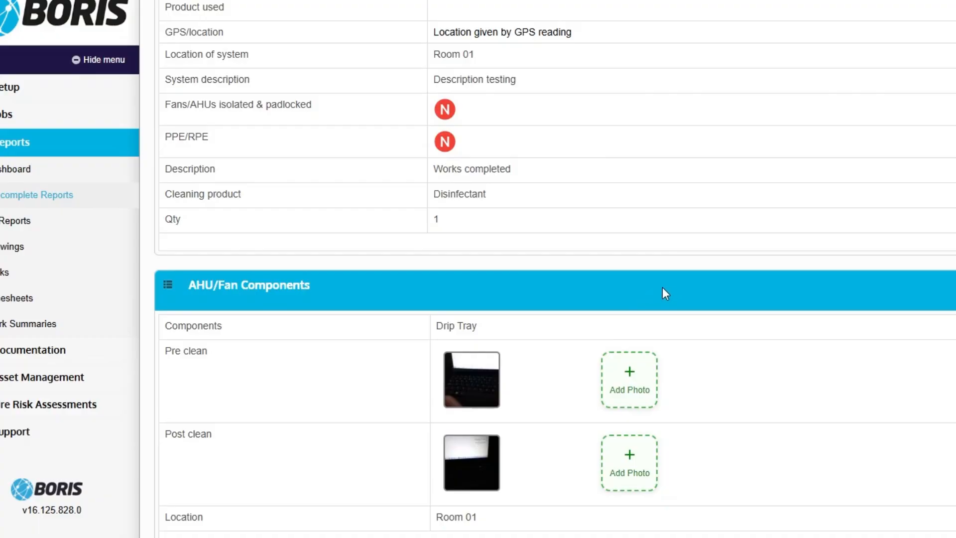
click(510, 223)
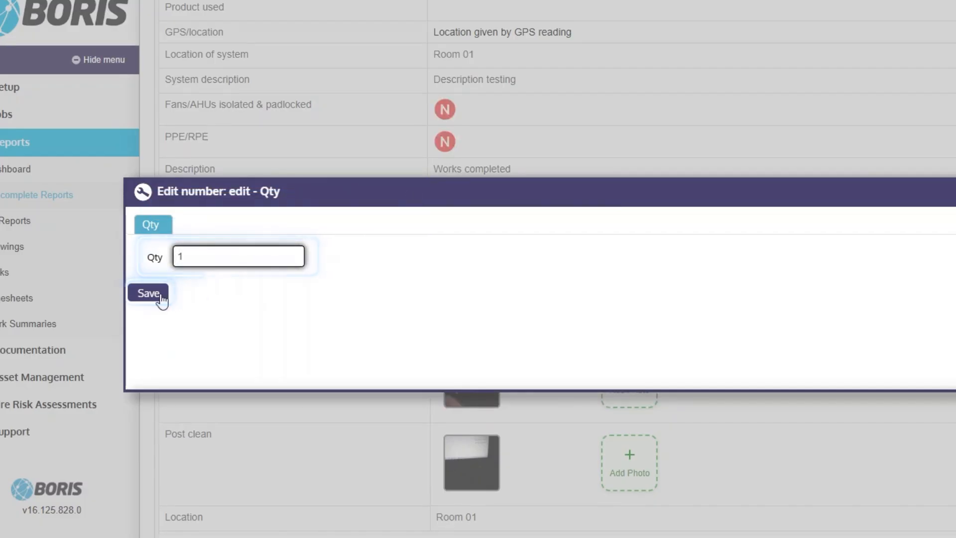
click(160, 294)
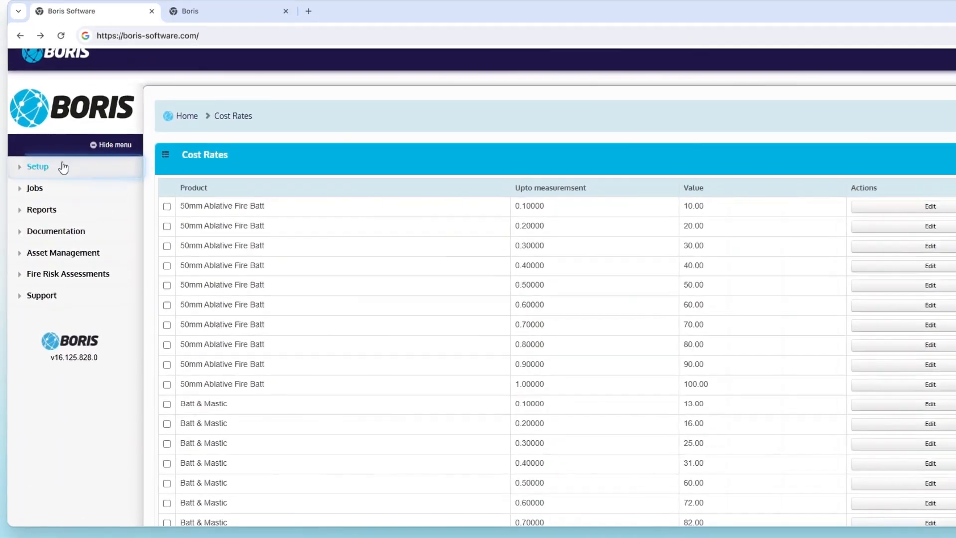
Step: Open the Master Install List under Pricing setup and find the Disinfectant item
click(38, 167)
click(37, 312)
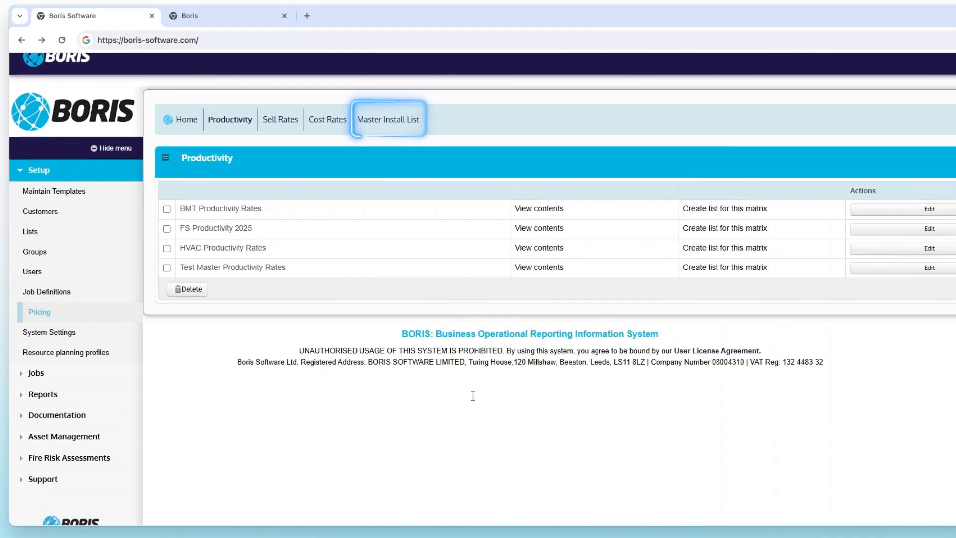
click(388, 119)
scroll(422, 354, down, 2)
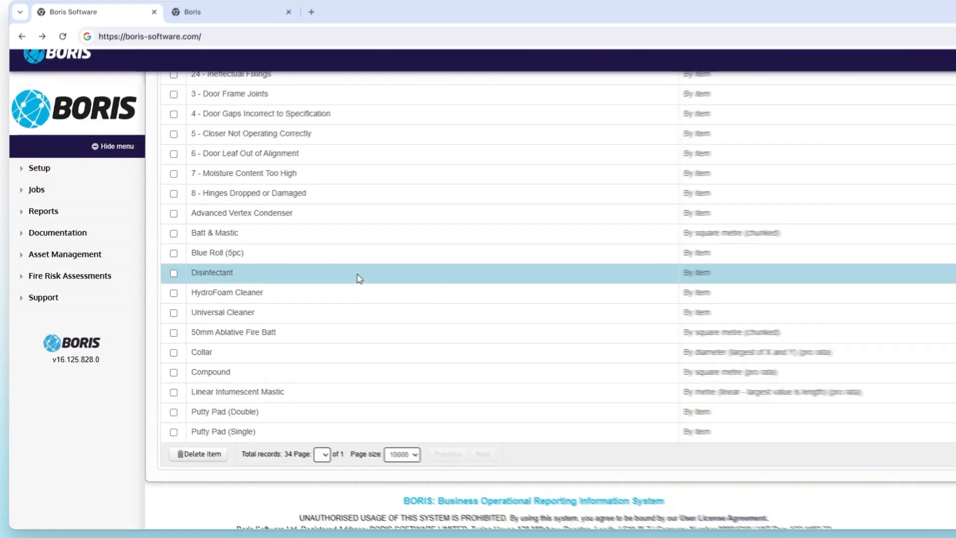
scroll(356, 277, up, 8)
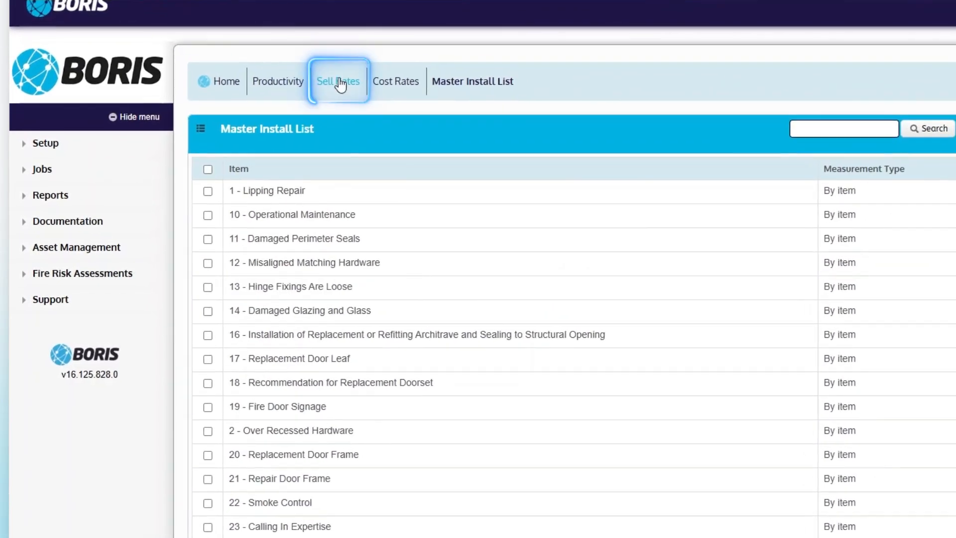
Step: Open the HVAC Sell Rates contents to check the Disinfectant rate
click(340, 83)
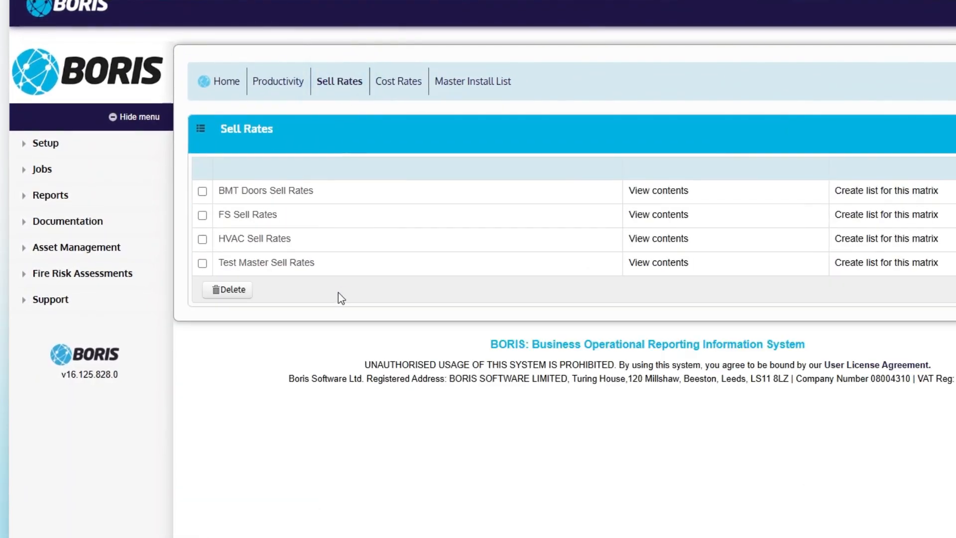
click(662, 238)
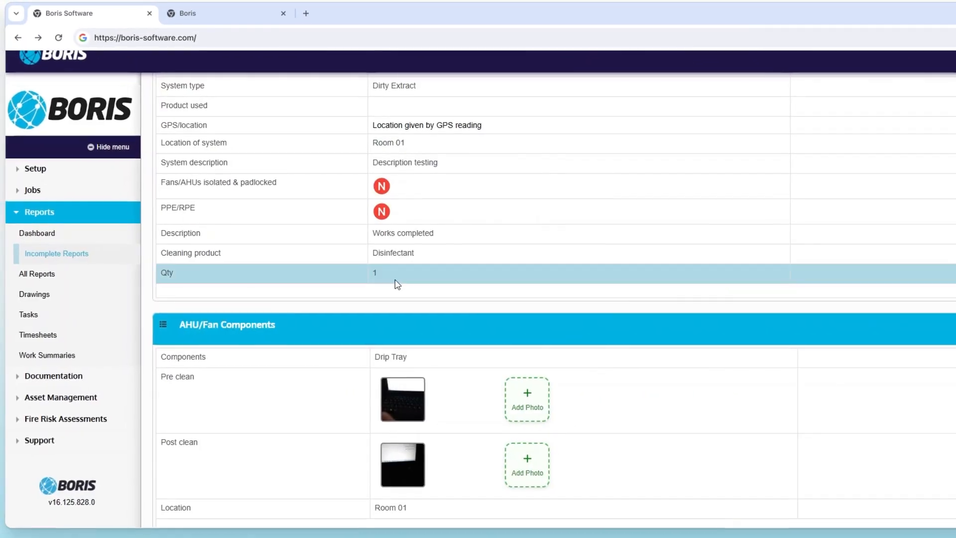
scroll(428, 319, down, 15)
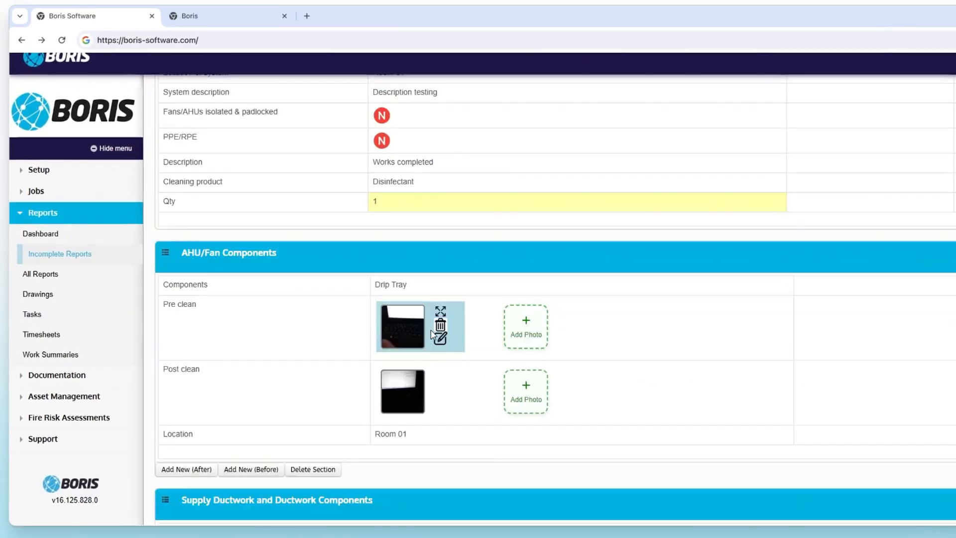
Step: Review the HVAC report's calculated cost per item and measure work cost values
scroll(433, 326, down, 5)
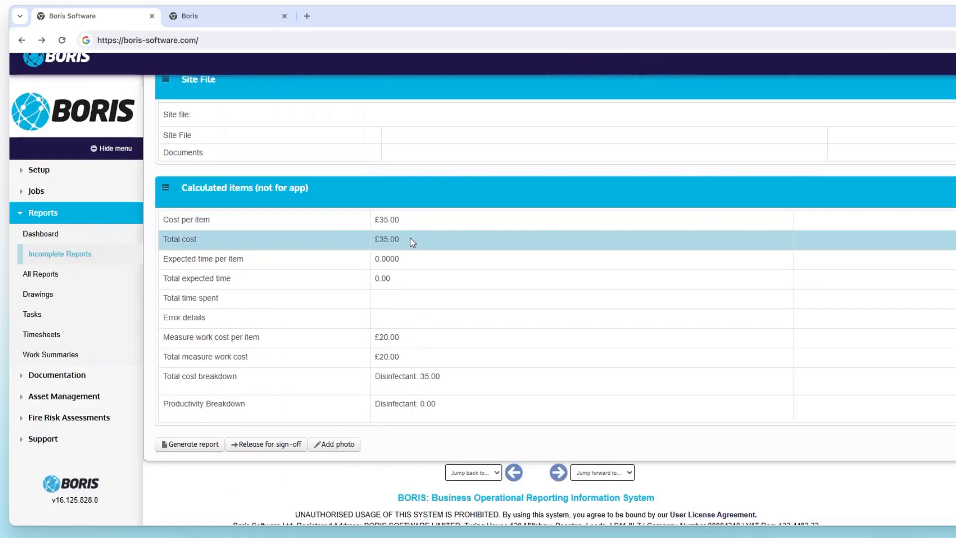
drag(412, 239, 379, 220)
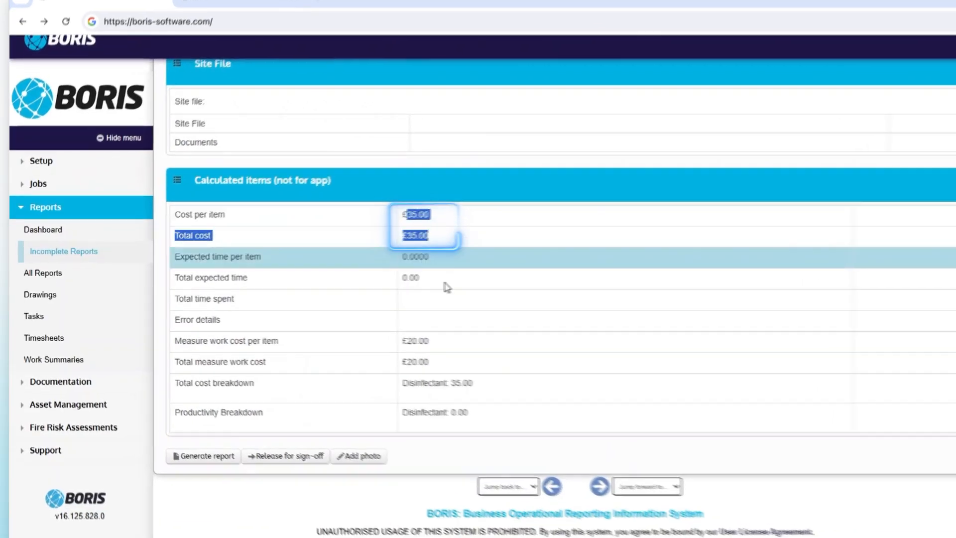
click(440, 340)
drag(430, 362, 402, 343)
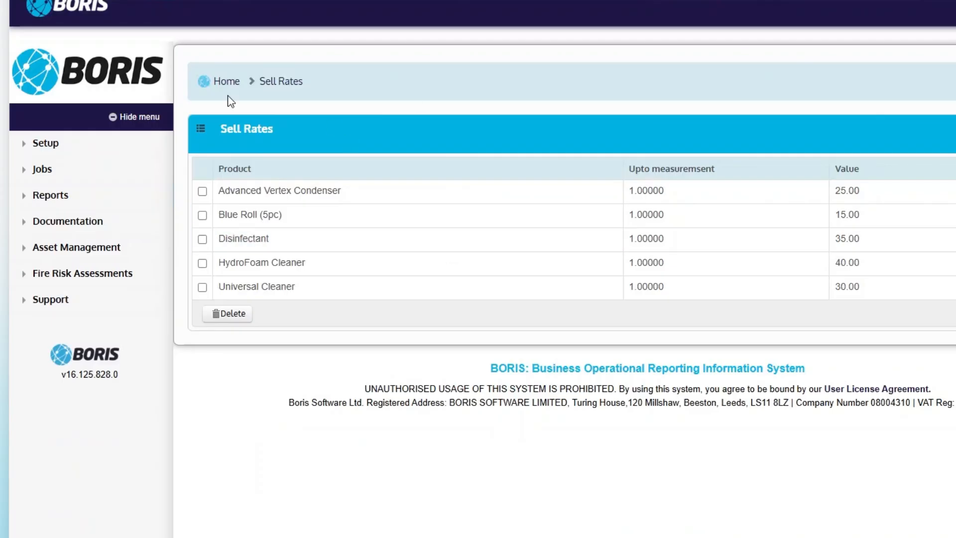
Step: Open the HVAC Cost Rates contents and compare Disinfectant's rate with the report's calculated costs
click(87, 324)
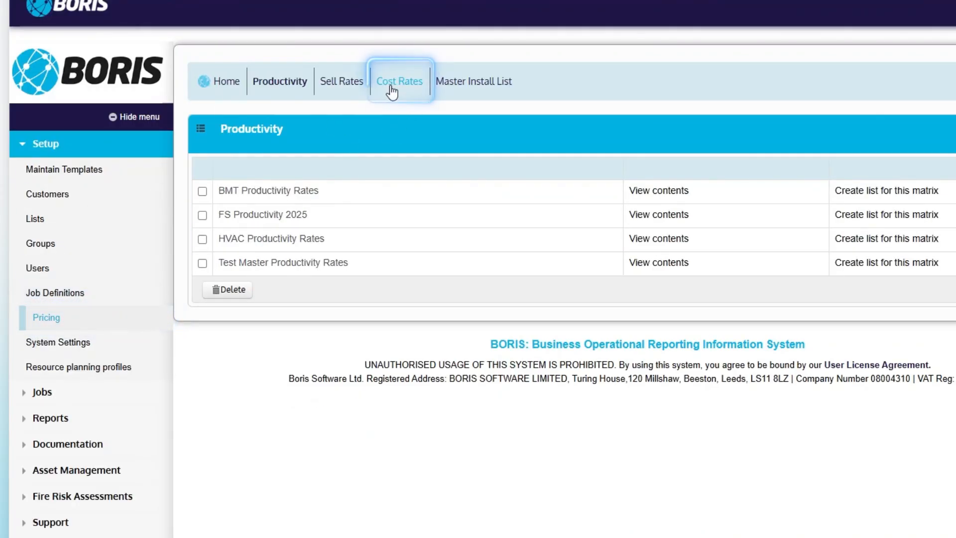
click(392, 92)
click(664, 242)
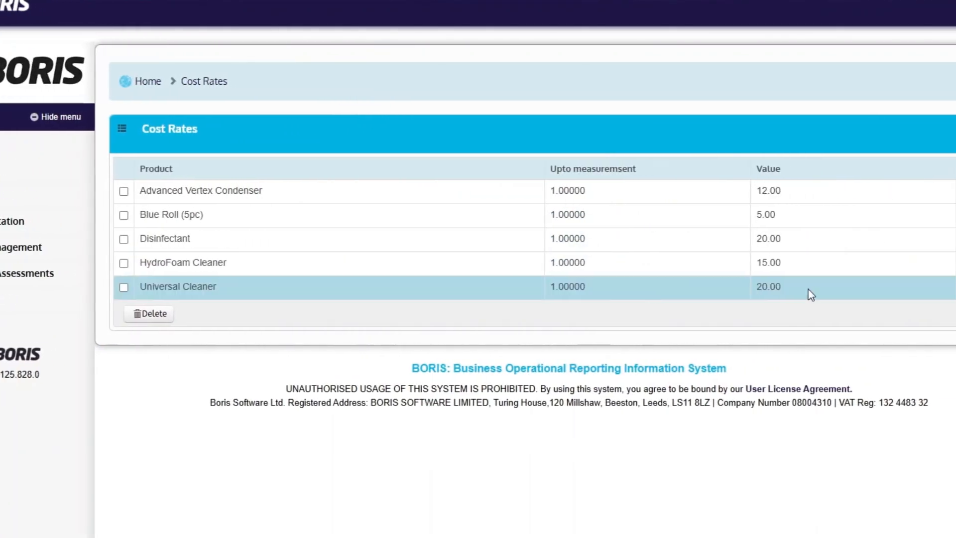
click(747, 291)
key(Return)
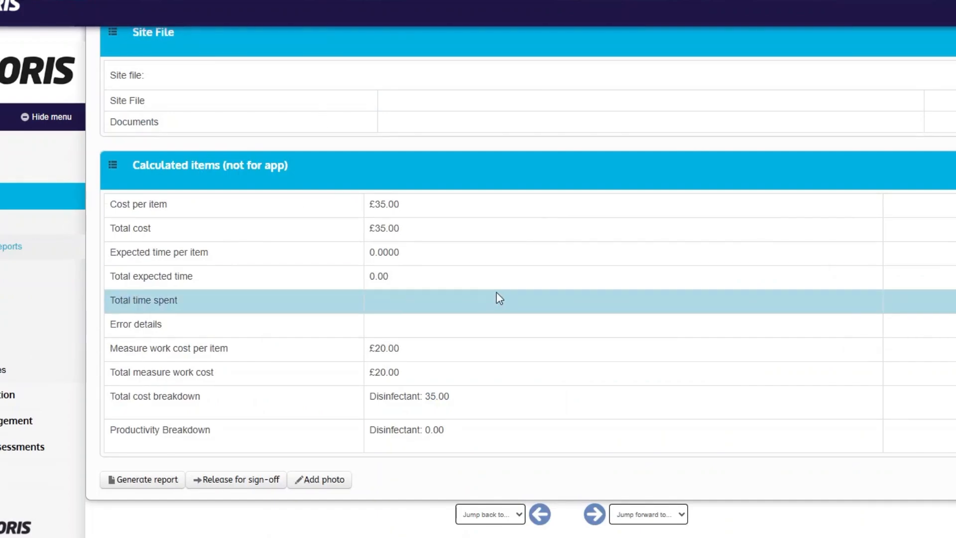
drag(397, 348, 364, 348)
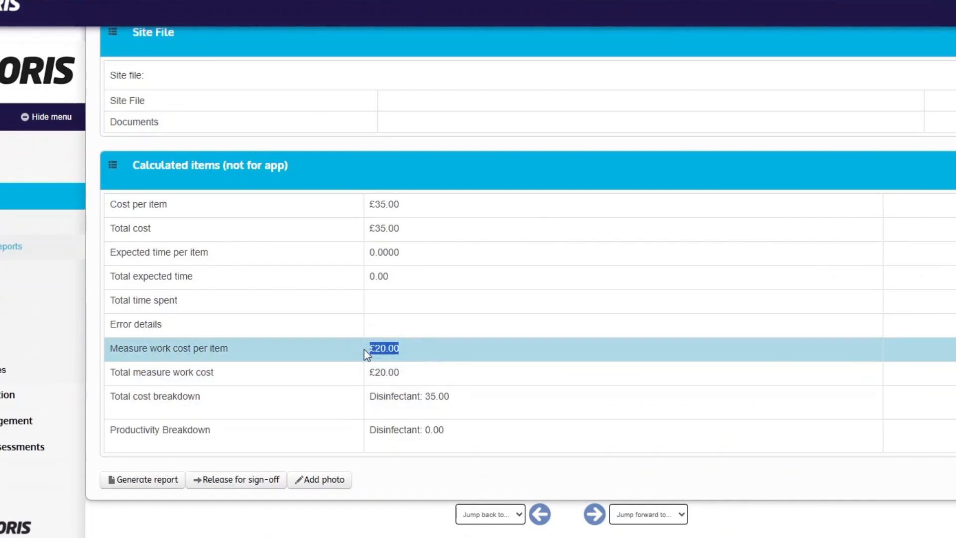
click(418, 212)
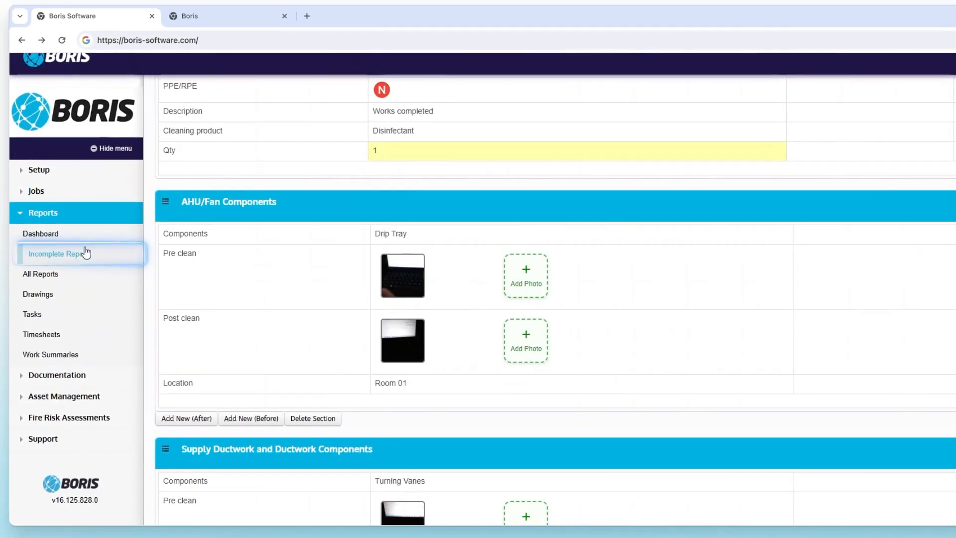
Step: Open the Office Location 3 door set survey report and review its calculated items and cost breakdown
click(86, 253)
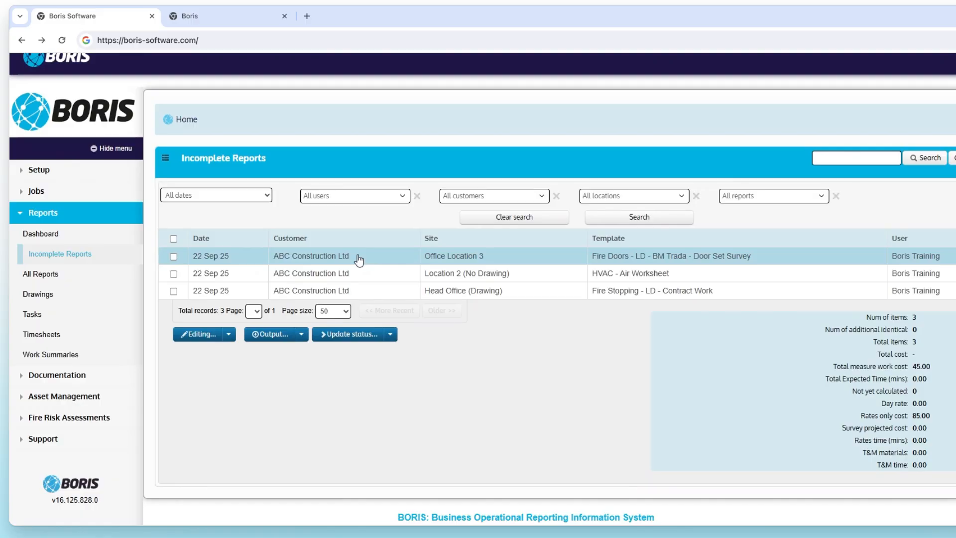
click(359, 257)
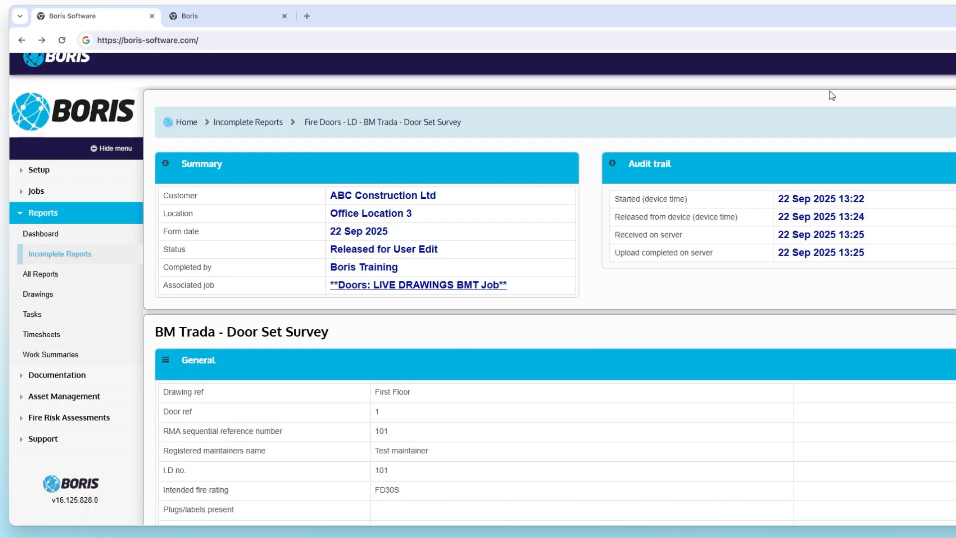
scroll(555, 298, down, 20)
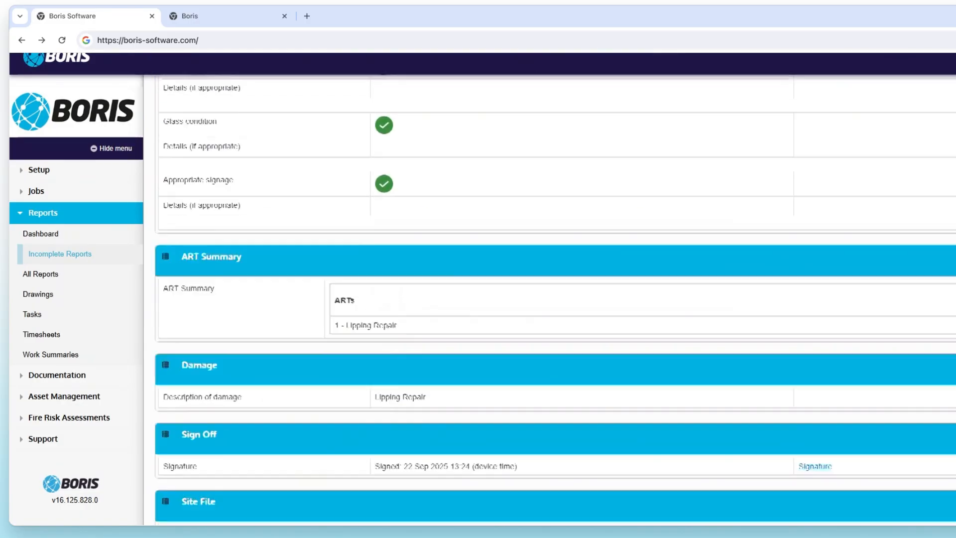
scroll(555, 299, down, 1)
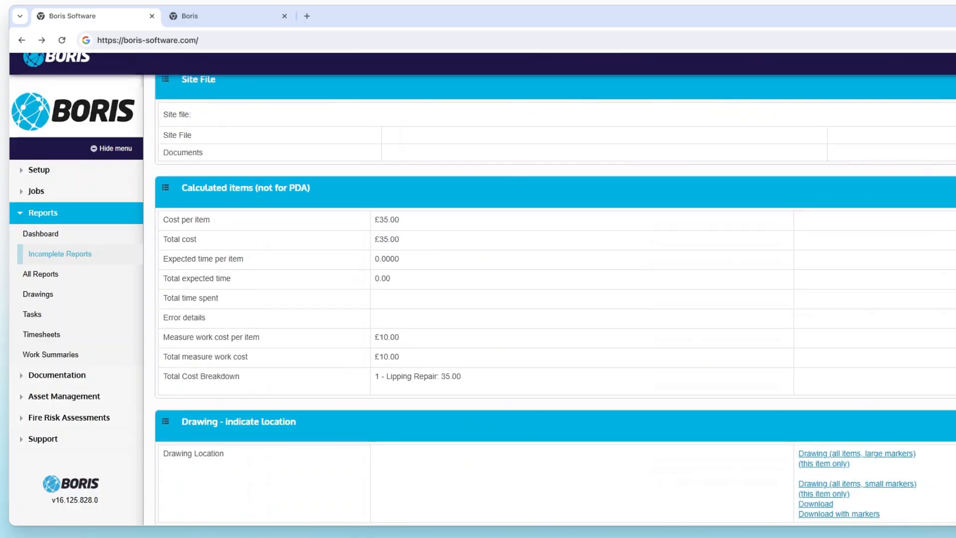
click(522, 390)
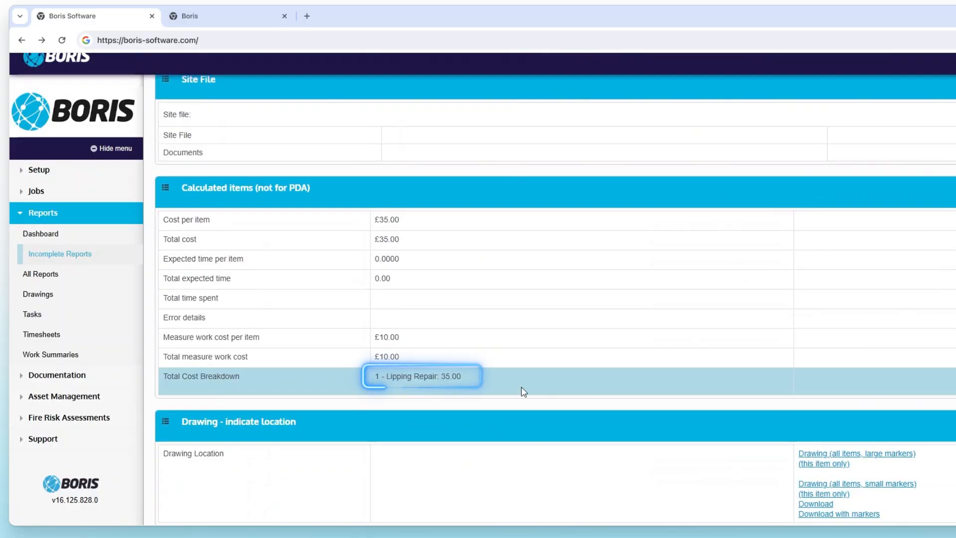
scroll(555, 299, down, 12)
scroll(555, 299, up, 10)
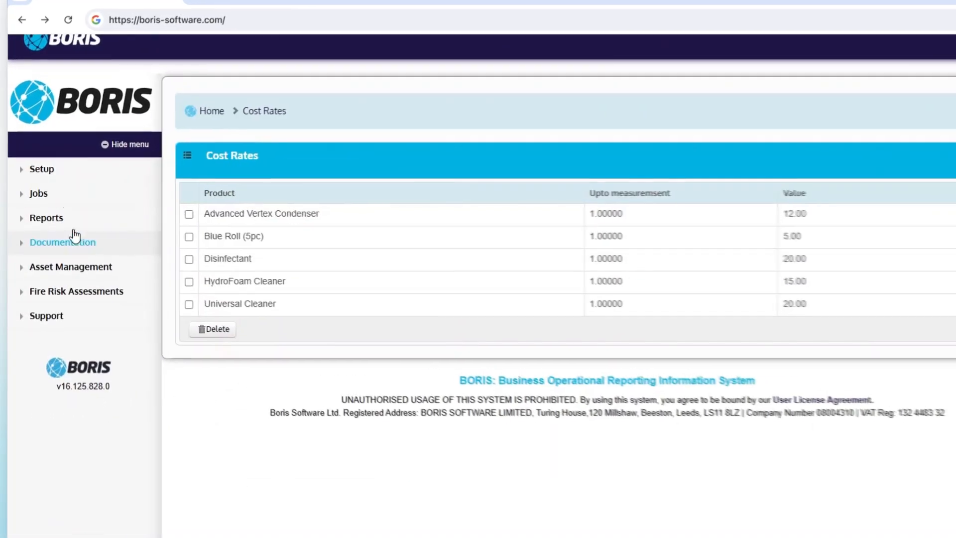
Step: Open the Master Install List under Pricing setup and locate the 1 - Lipping Repair item
click(43, 167)
click(75, 343)
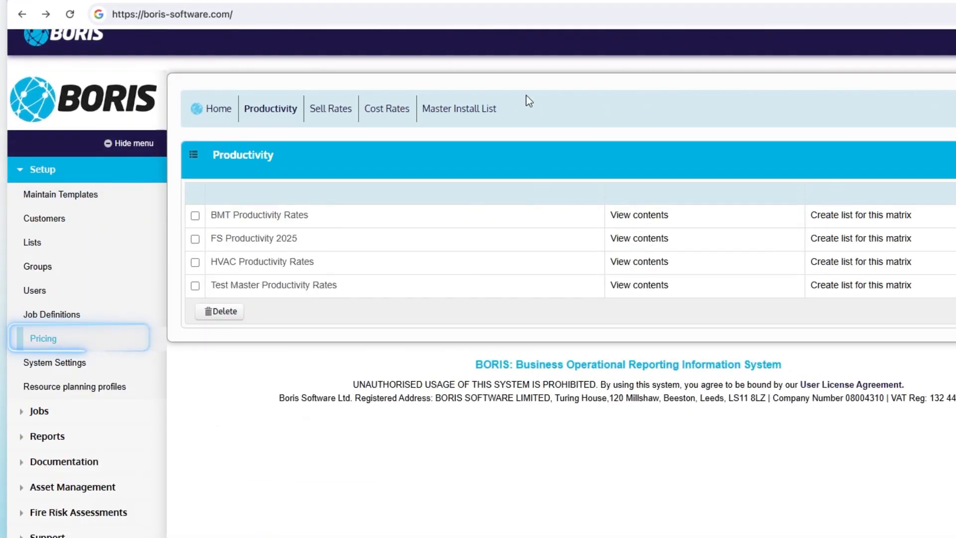
click(476, 112)
click(307, 217)
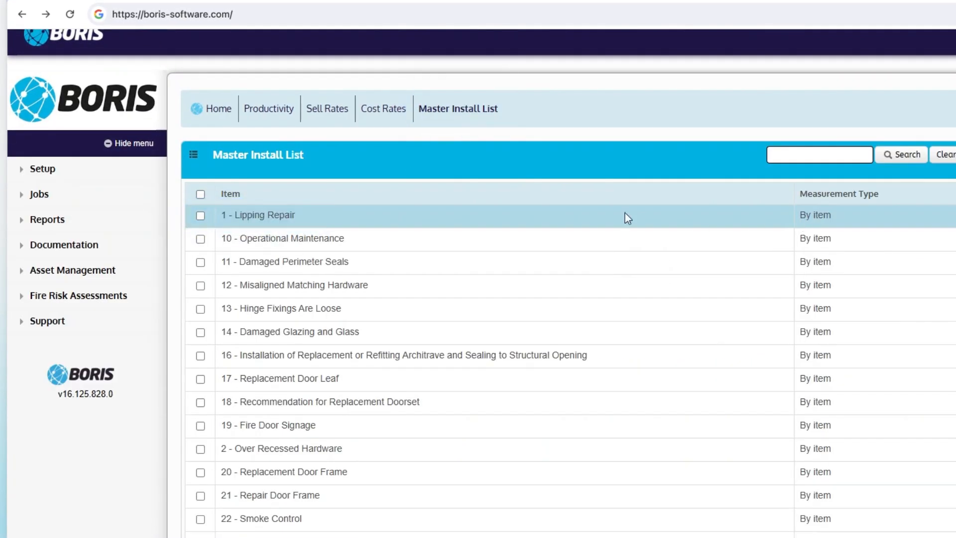
Step: Open the BMT Doors Sell Rates contents and check the sell value for 1 - Lipping Repair
click(327, 108)
click(664, 216)
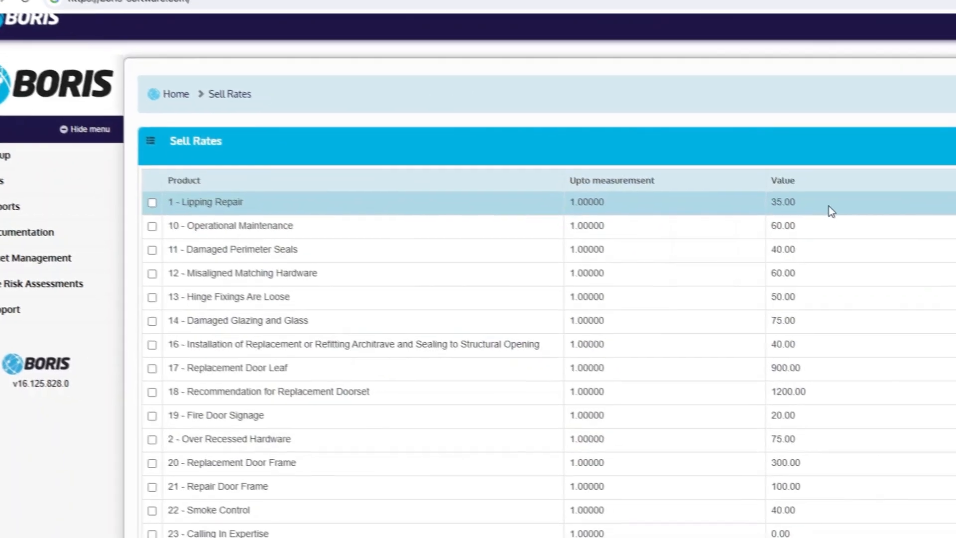
click(856, 218)
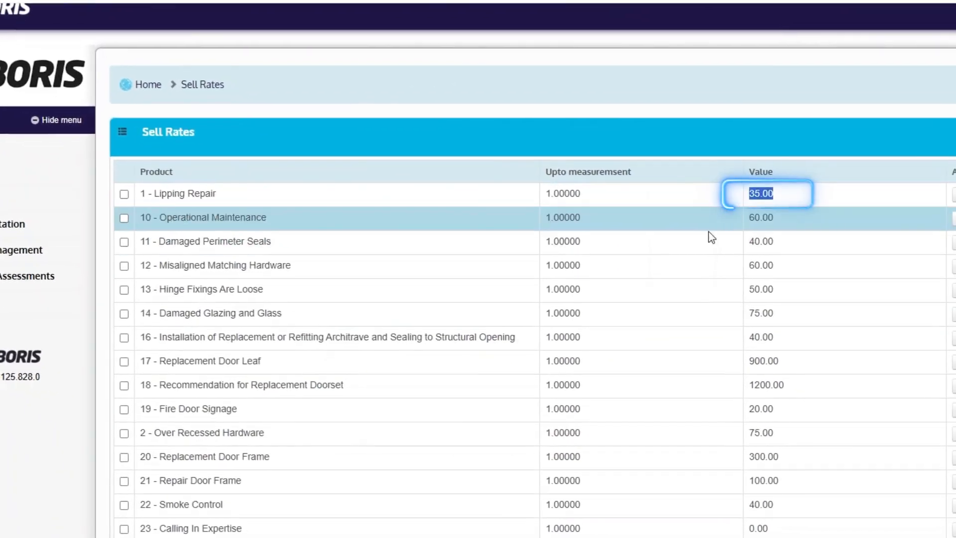
Step: Open the BMT Doors Cost Rates contents to compare the Lipping Repair cost rate
click(319, 86)
click(584, 204)
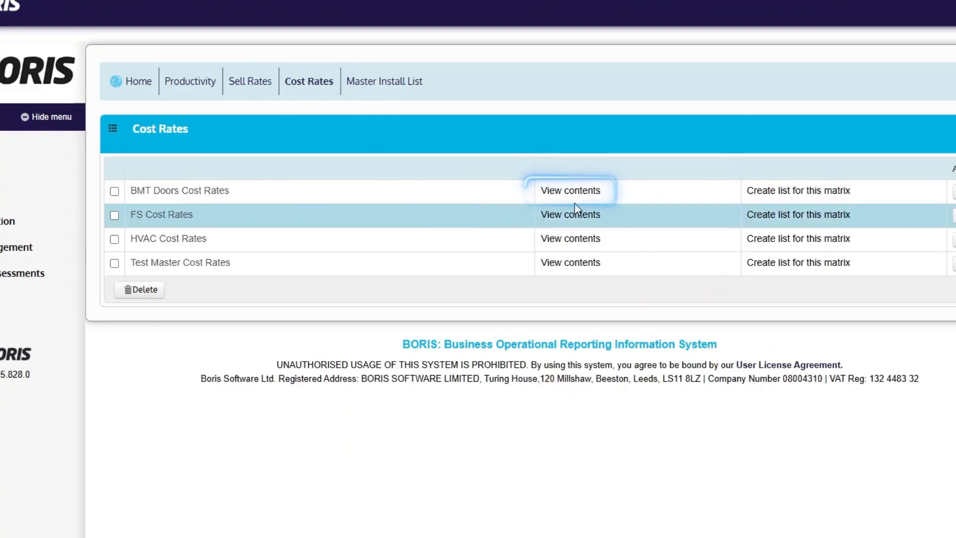
click(576, 190)
click(757, 192)
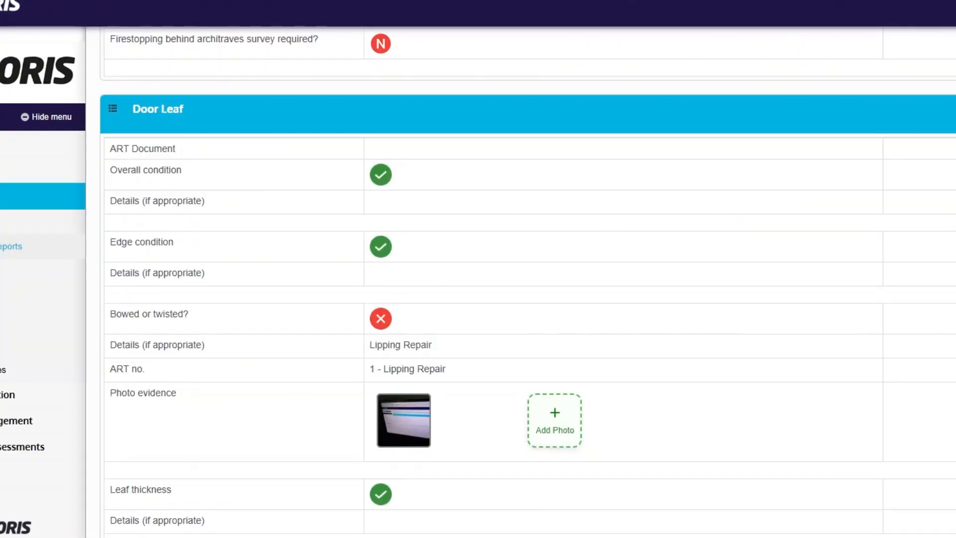
Step: Review the door set report's calculated items, including cost per item and measure work cost per item
scroll(528, 279, down, 20)
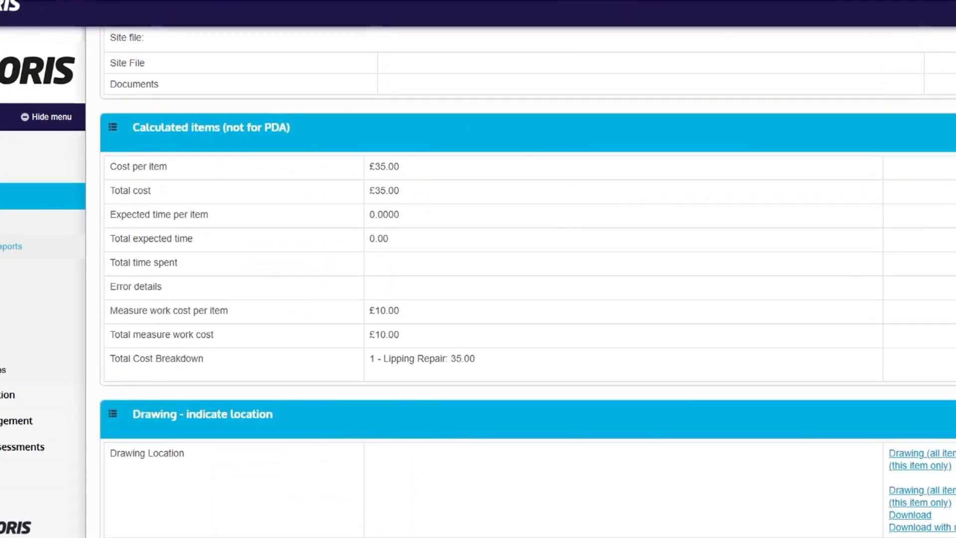
click(407, 310)
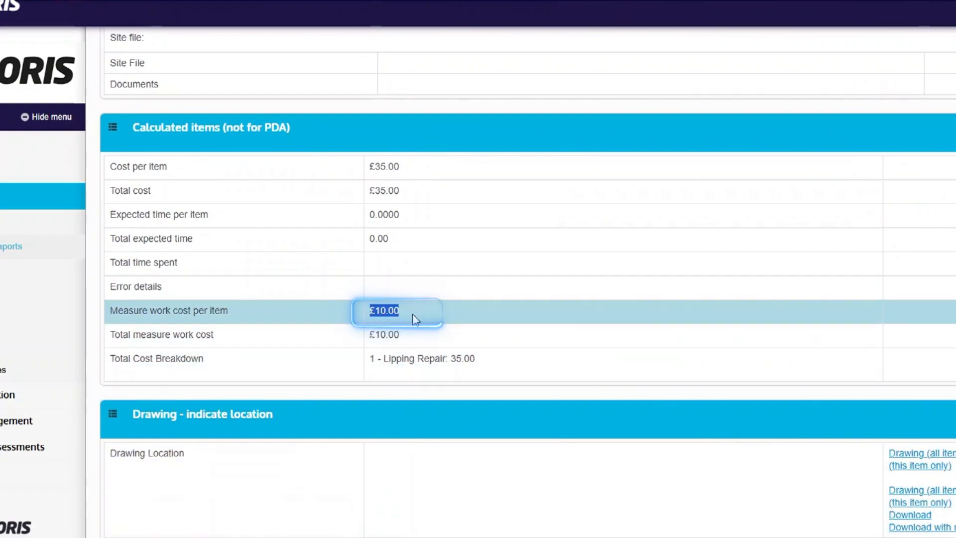
click(371, 172)
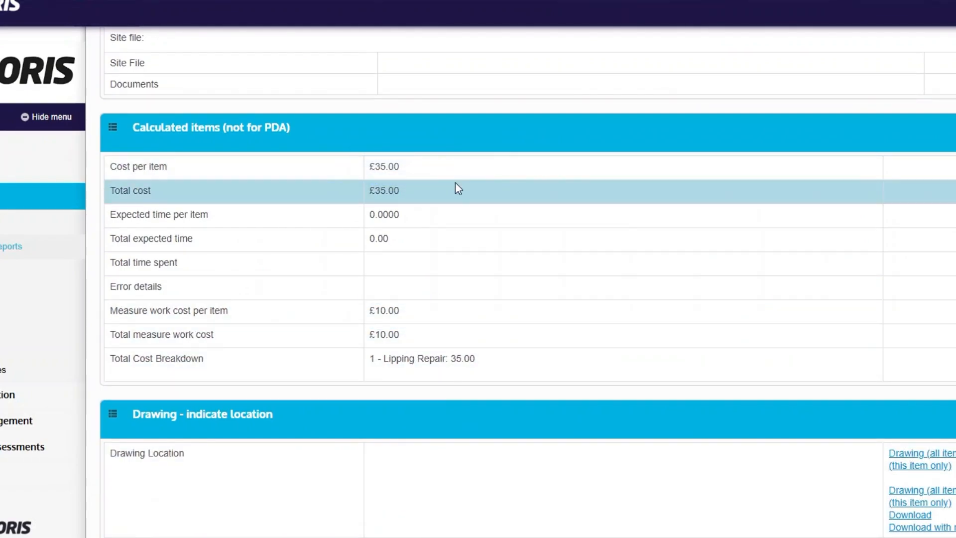
scroll(299, 208, down, 2)
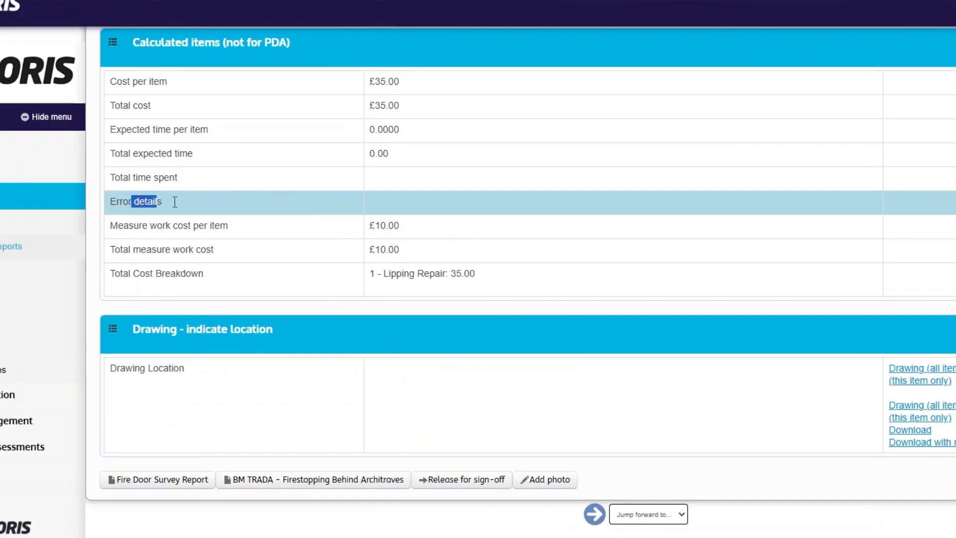
click(394, 202)
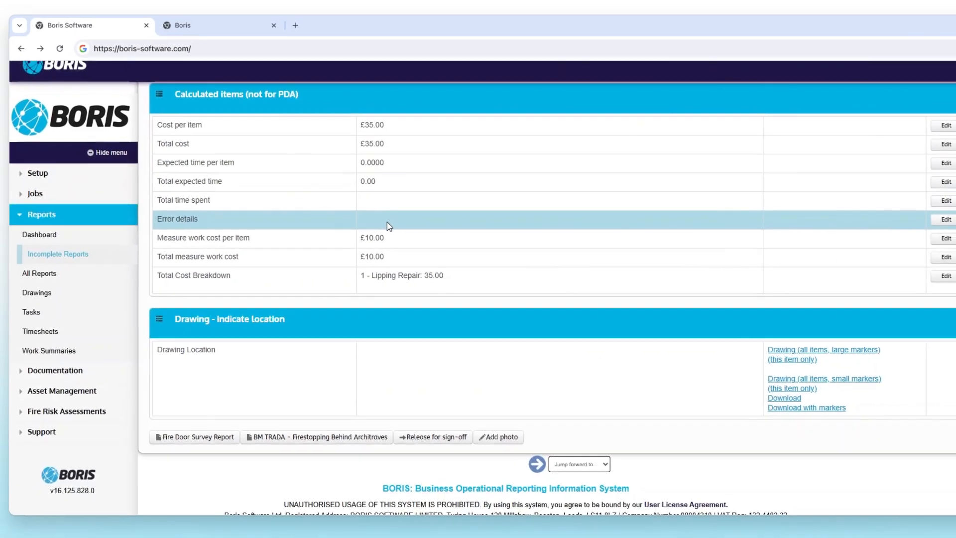
Step: Go to Pricing setup and open the BMT Productivity Rates contents to review each product's value
click(52, 182)
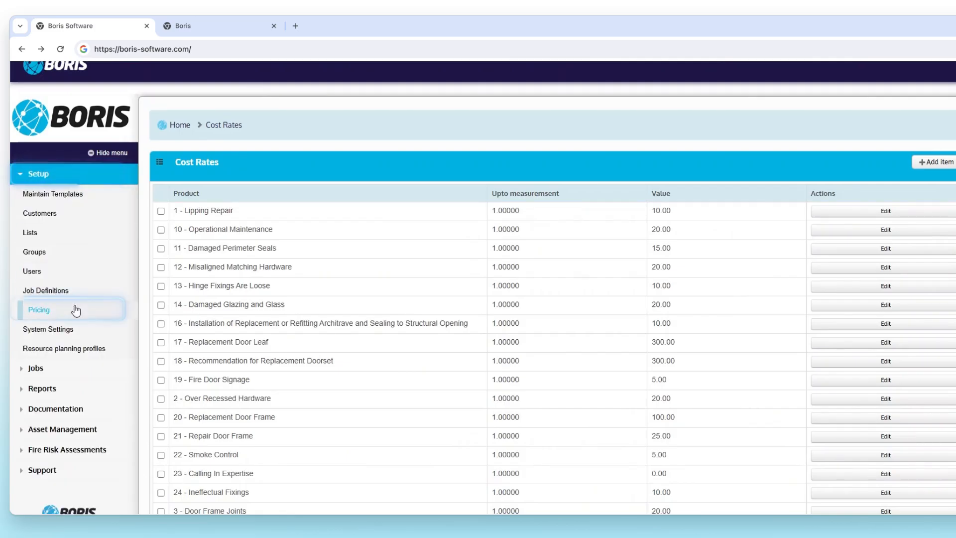
click(76, 311)
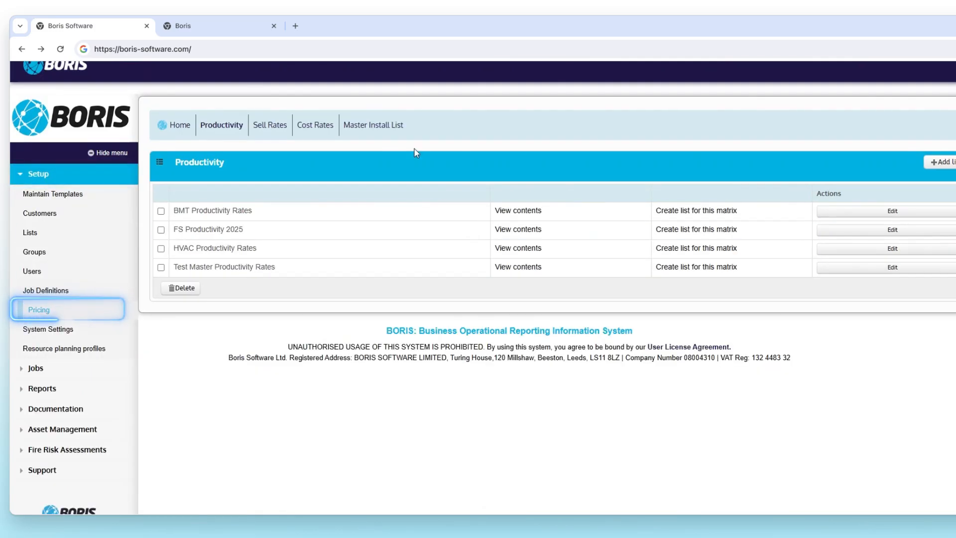
click(372, 125)
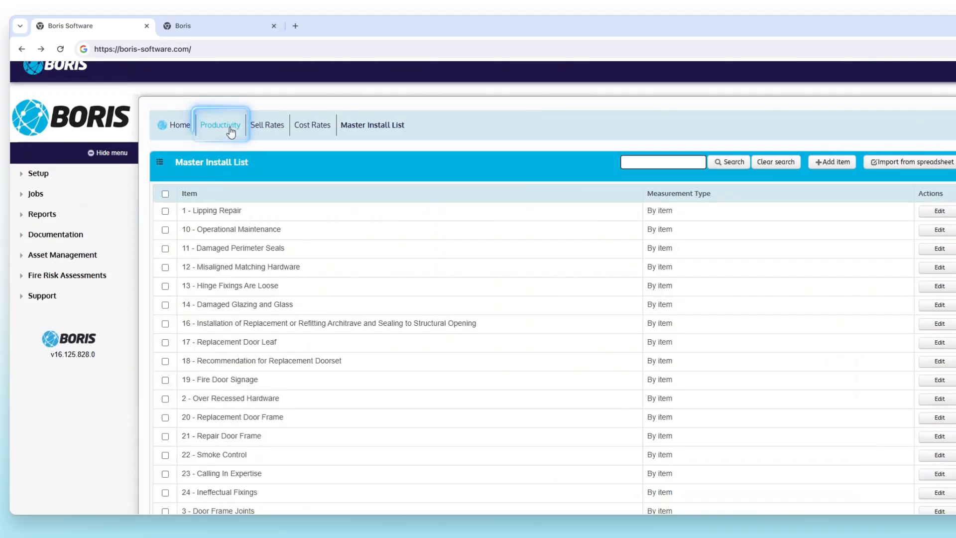
click(230, 128)
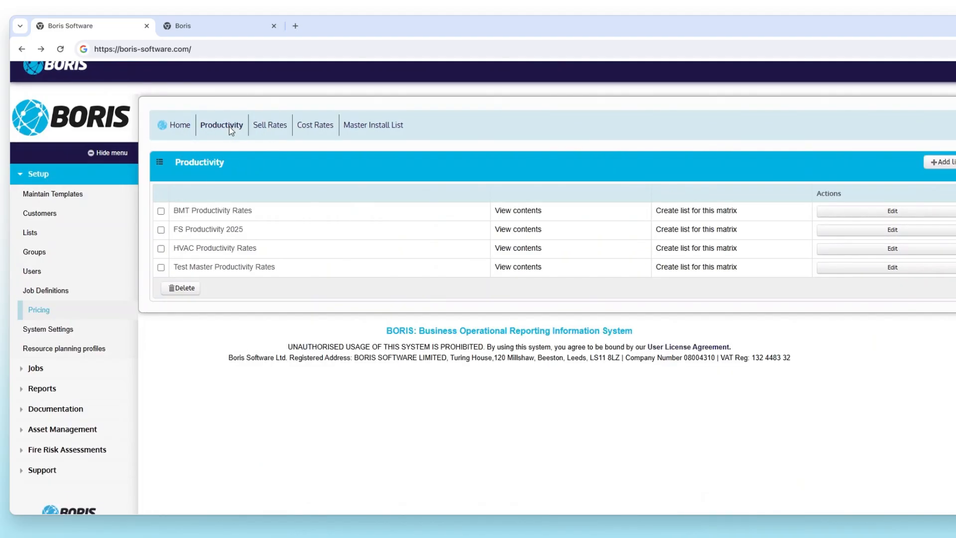
click(526, 216)
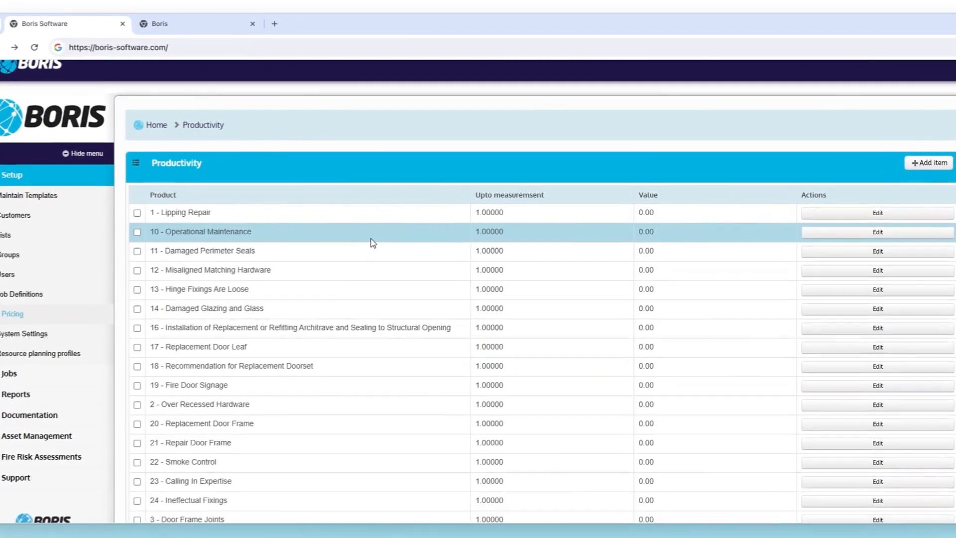
scroll(315, 253, down, 4)
scroll(319, 250, up, 2)
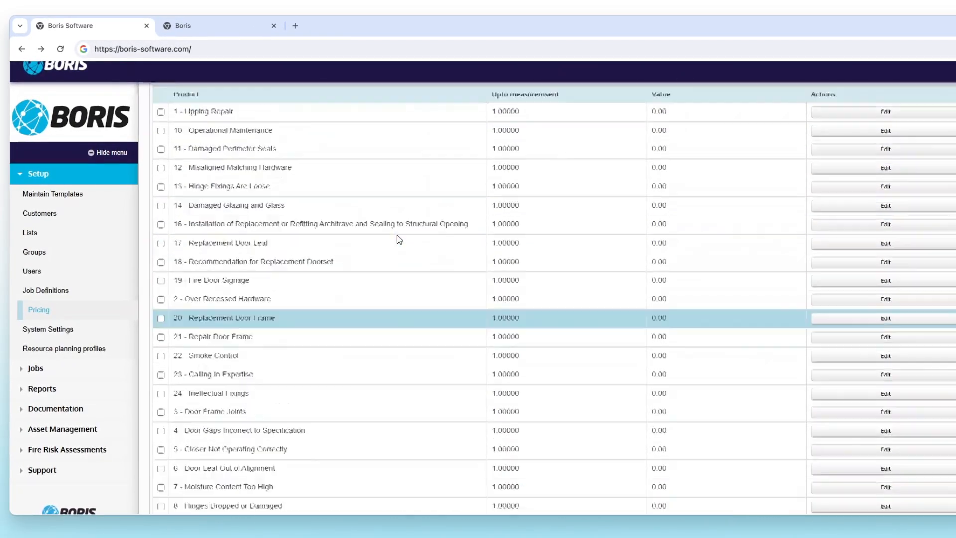
scroll(398, 239, up, 2)
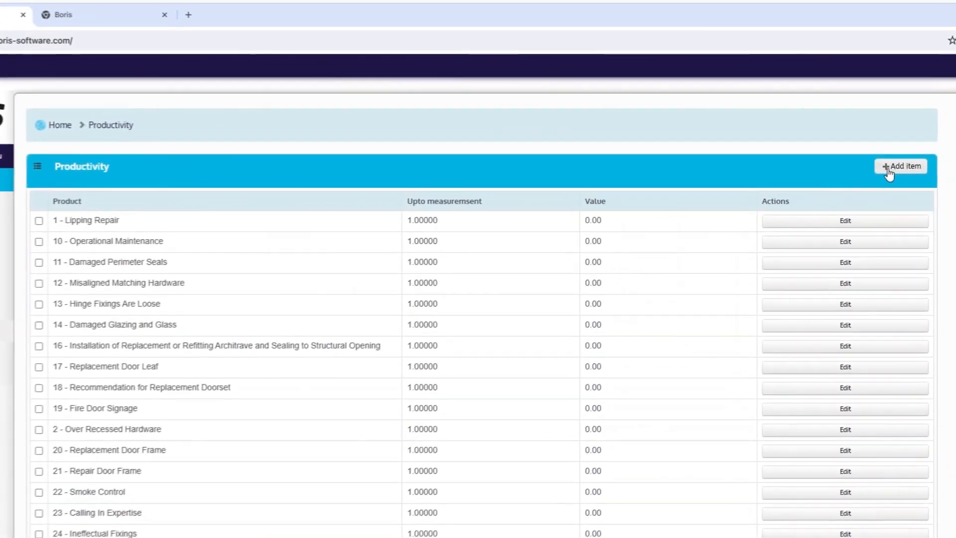
Step: Open the add-item dialog for BMT Productivity Rates and browse the Seal type product list and value fields
click(944, 166)
click(324, 294)
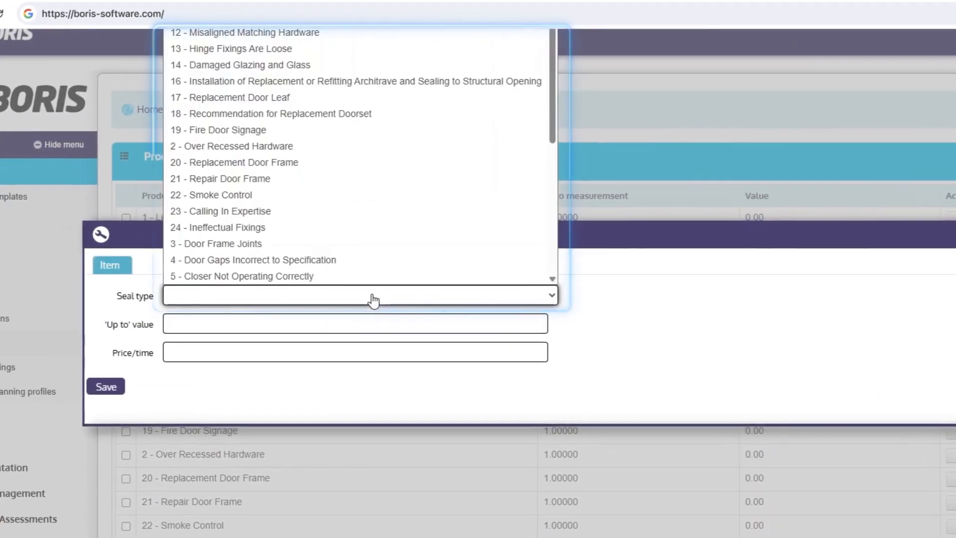
scroll(323, 195, down, 5)
scroll(326, 204, up, 5)
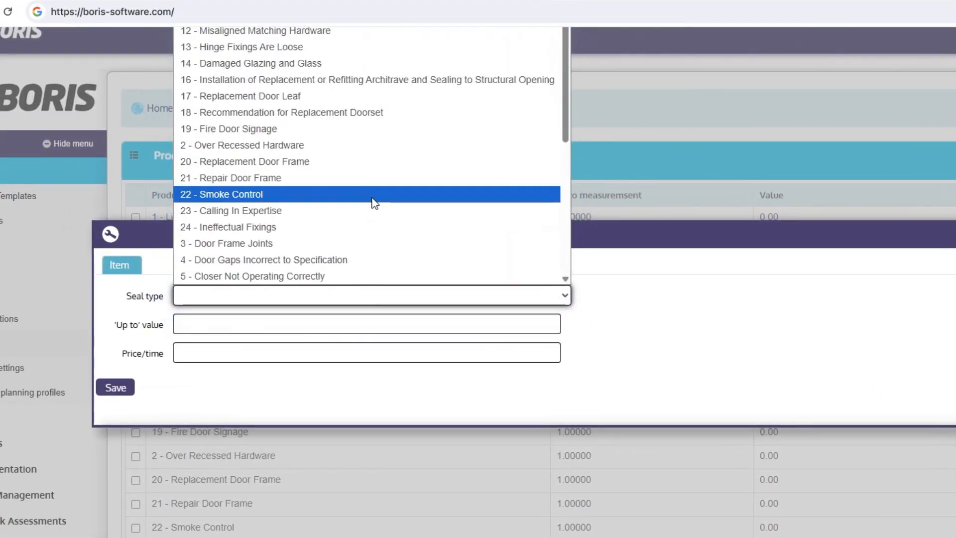
scroll(378, 234, down, 5)
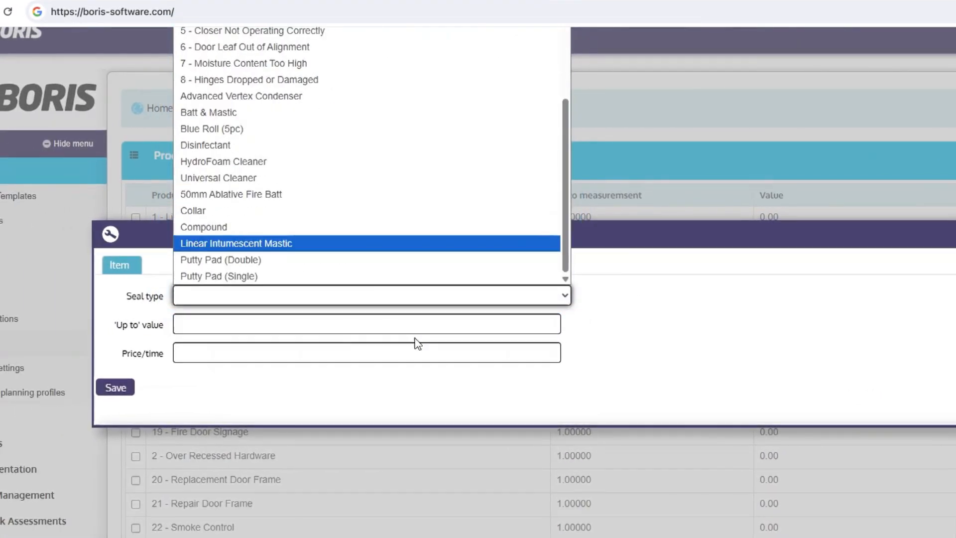
click(271, 329)
click(190, 352)
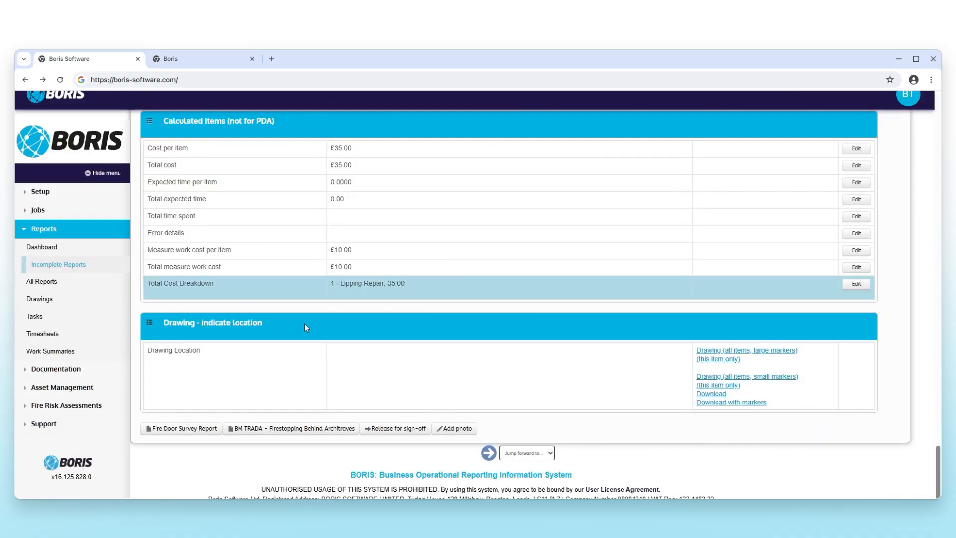
scroll(392, 330, up, 5)
scroll(393, 332, up, 10)
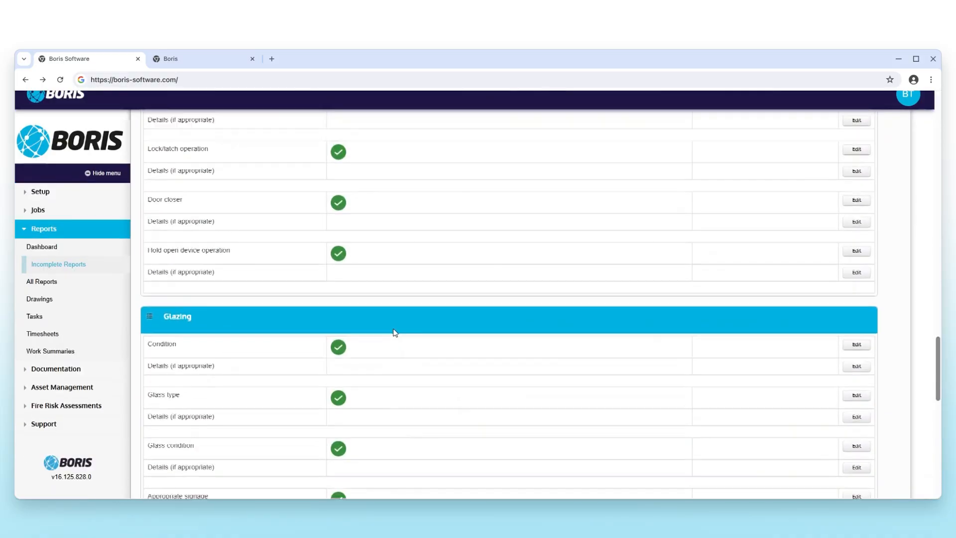